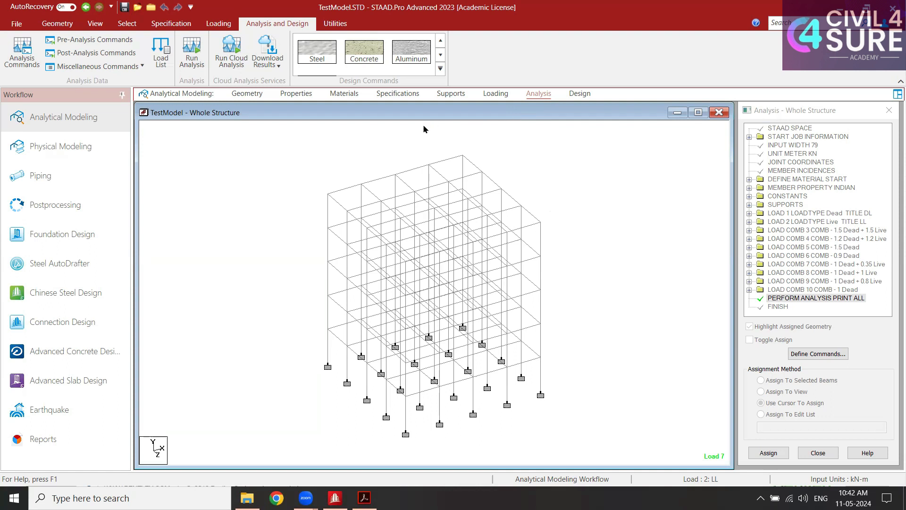
- Review the model geometry and highlight the members assigned to the ISMB500 and ISMB250 sections
left_click(247, 93)
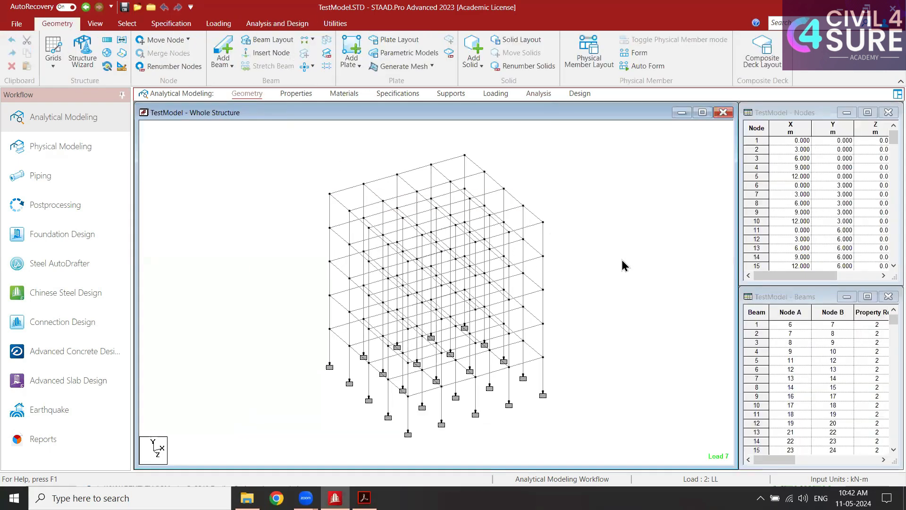
left_click(299, 94)
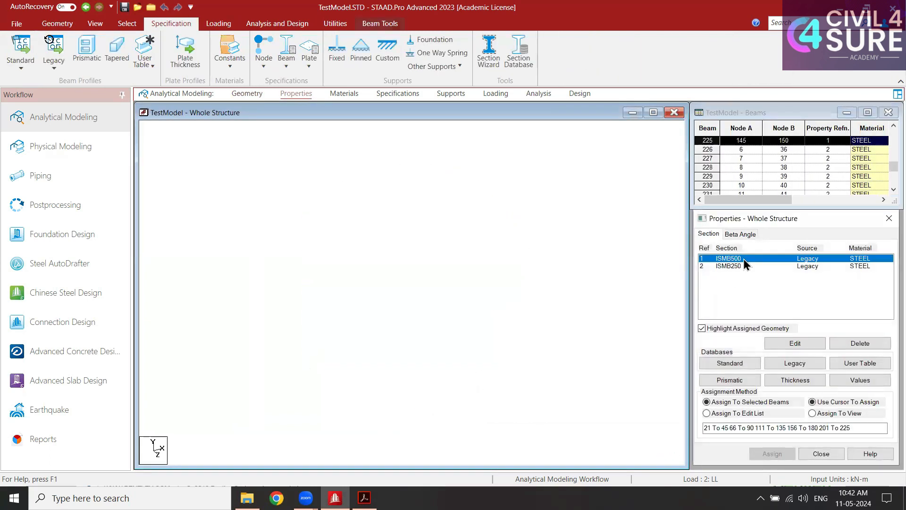
left_click(745, 259)
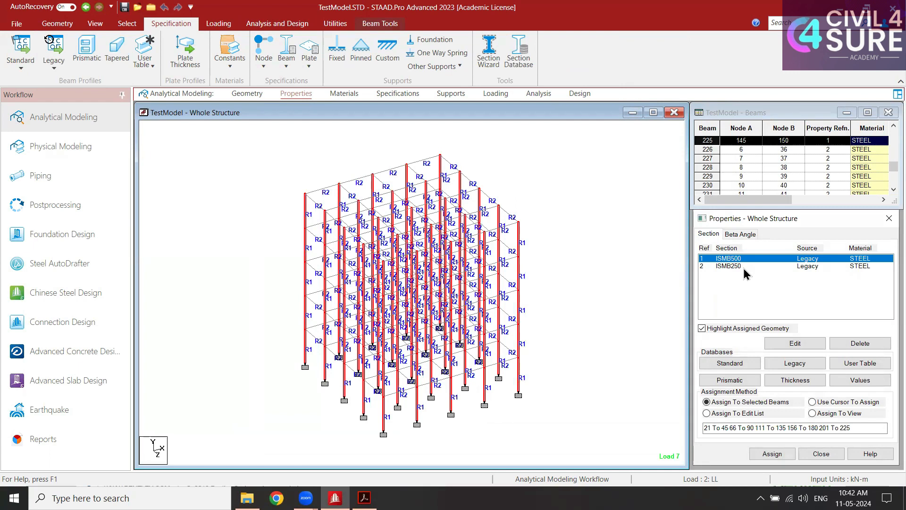
left_click(755, 266)
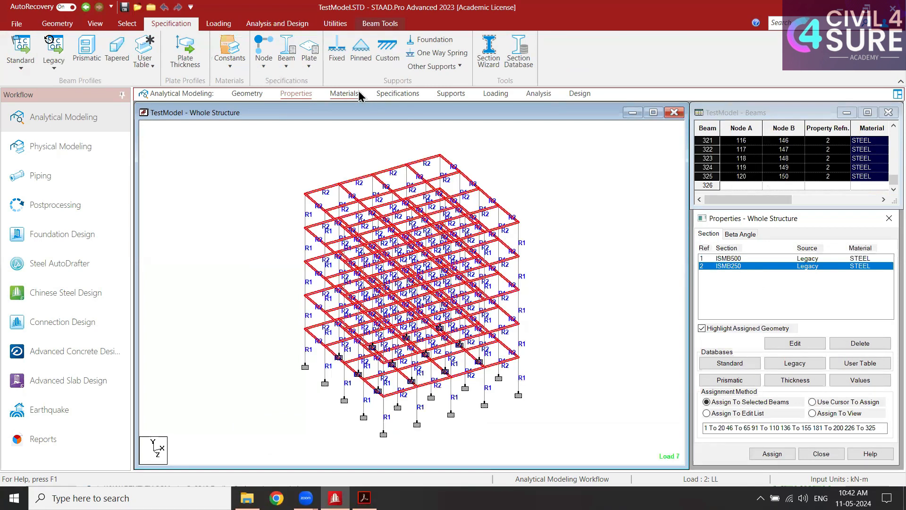
- Review the material assignments and highlight the nodes assigned to Support 2
left_click(341, 94)
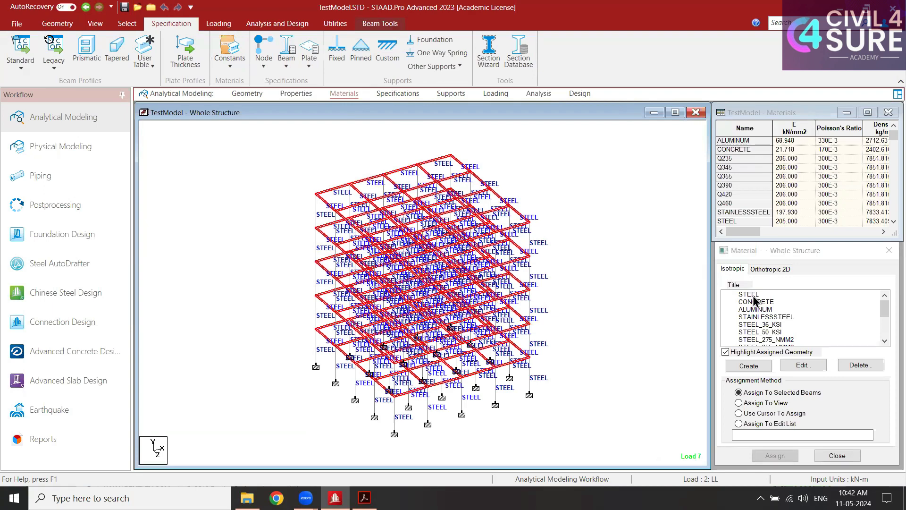
left_click(451, 95)
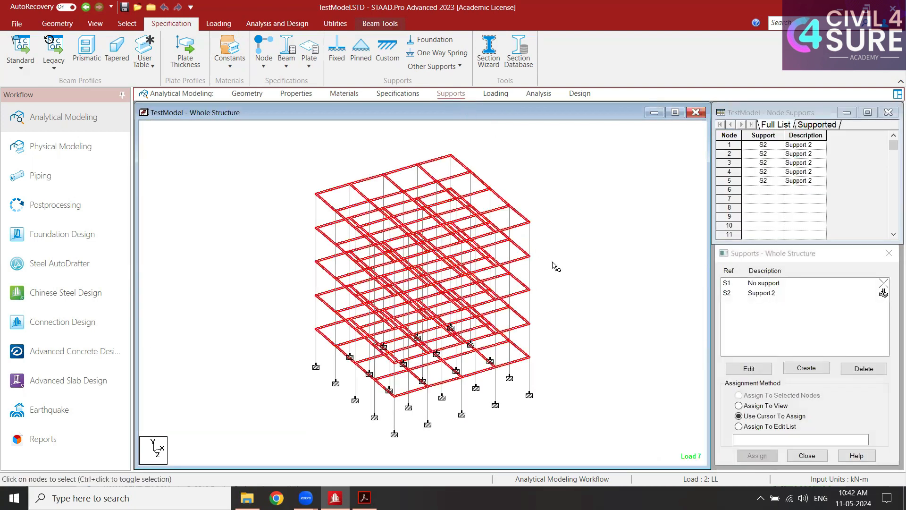
left_click(762, 292)
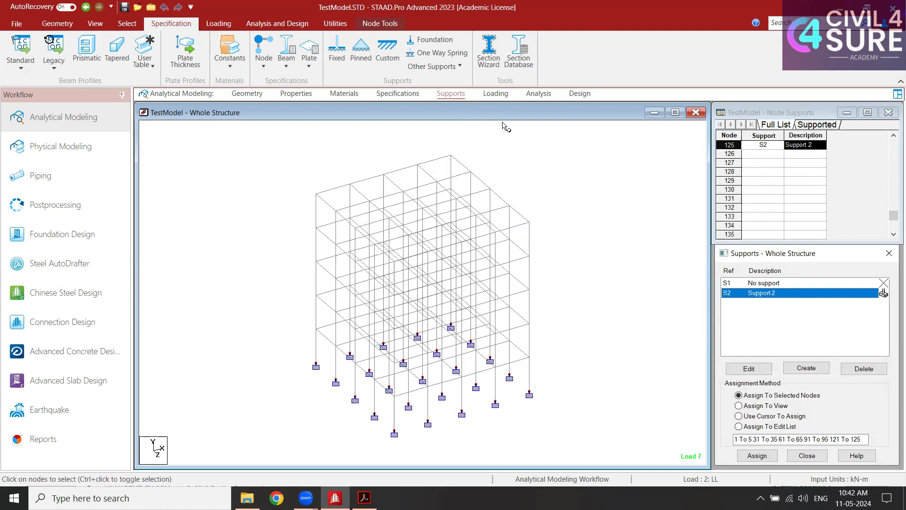
- Inspect the loads defined in the DL and LL load cases, including the selfweight and the floor load
left_click(496, 93)
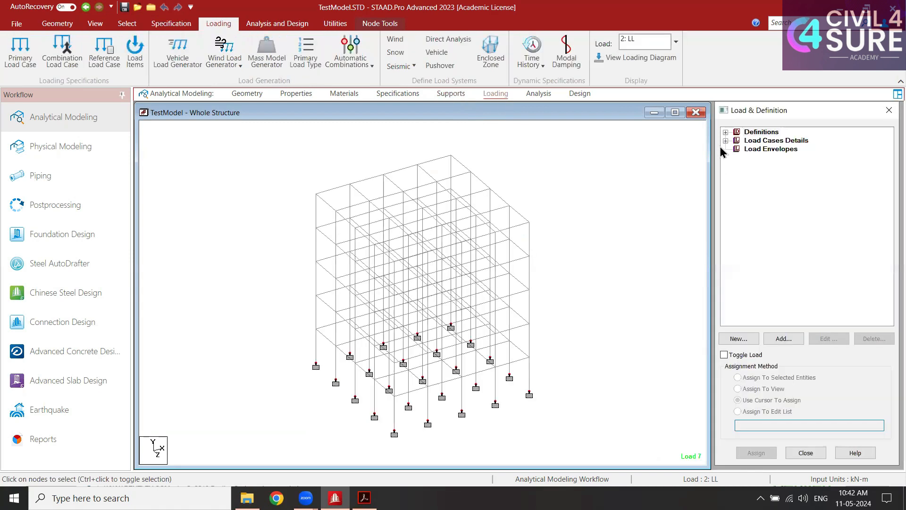
left_click(726, 140)
left_click(764, 158)
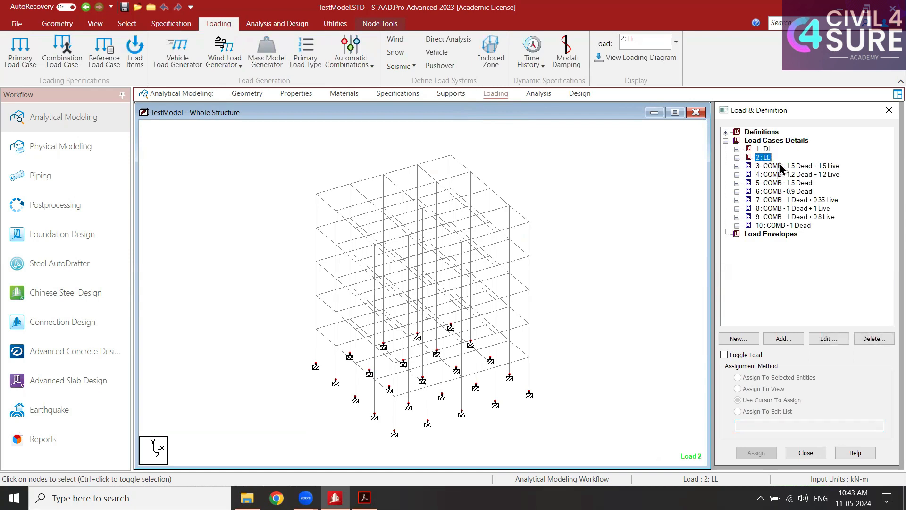
left_click(736, 149)
left_click(774, 165)
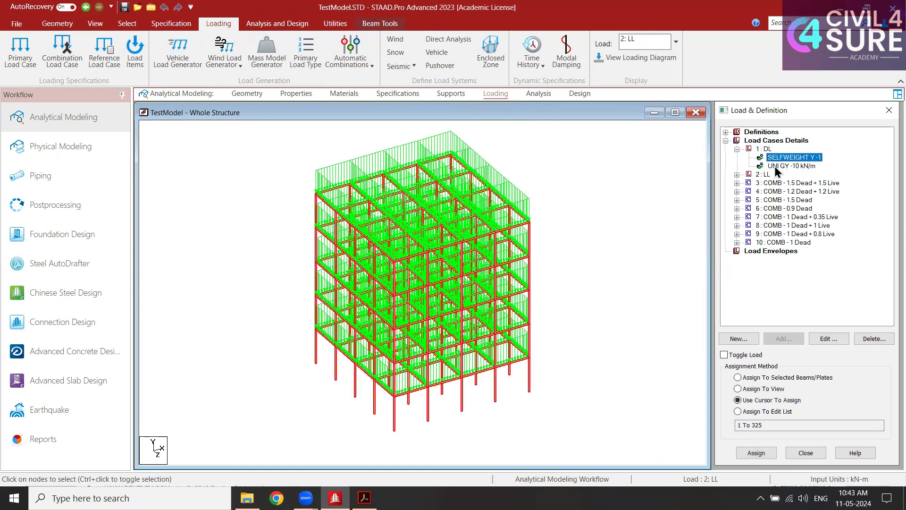
left_click(737, 174)
left_click(801, 183)
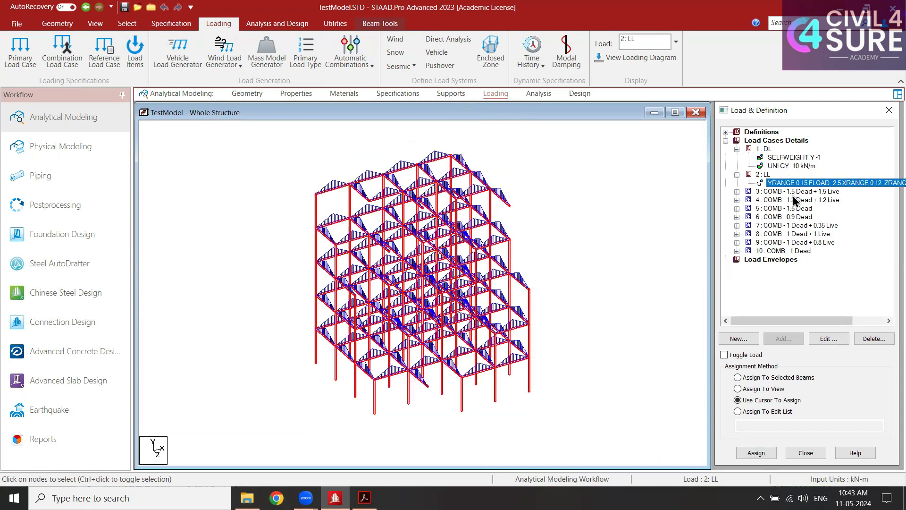
left_click(737, 175)
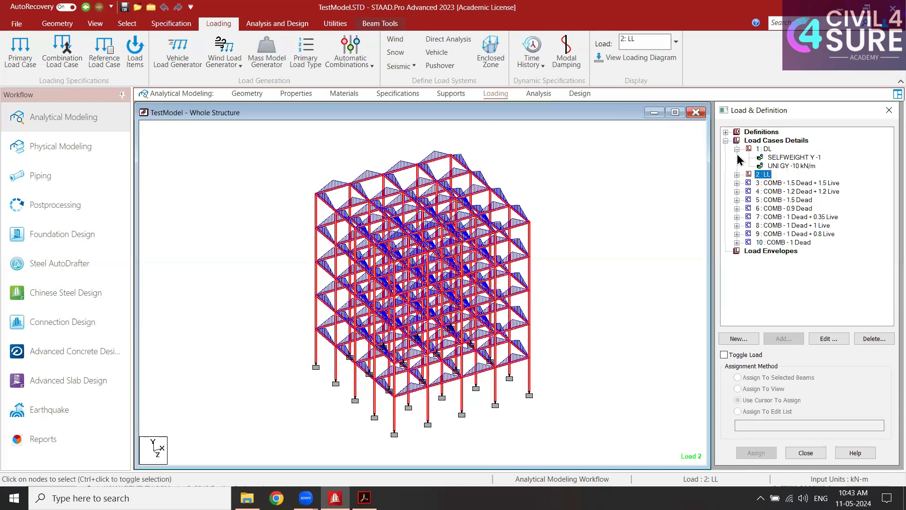
left_click(737, 149)
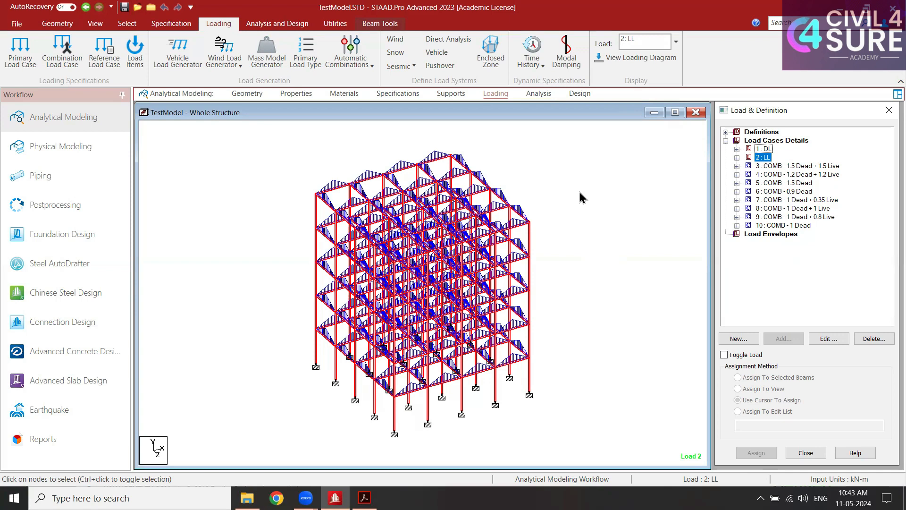
- Run the structural analysis and close its report, staying in modeling mode
left_click(539, 94)
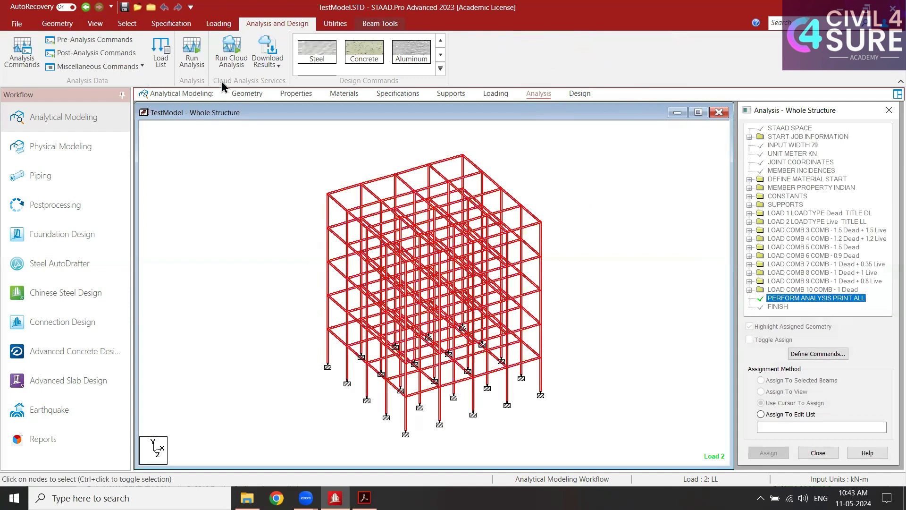
left_click(192, 51)
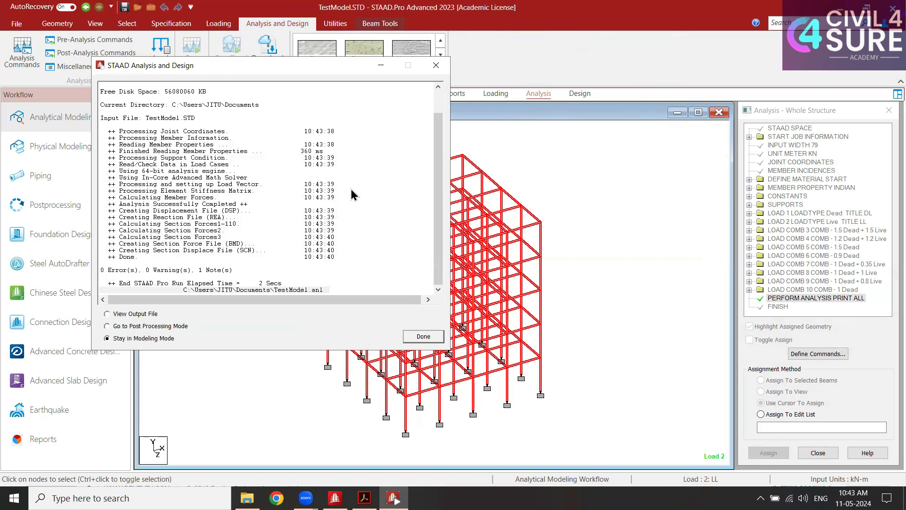
left_click(418, 337)
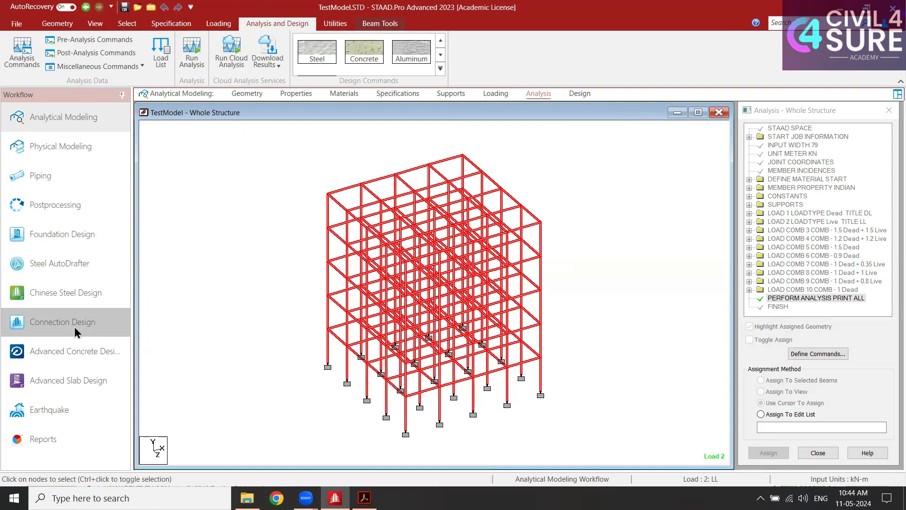
- Switch to the Connection Design workflow and dismiss the RAM Connection material validation report
left_click(251, 271)
left_click(85, 334)
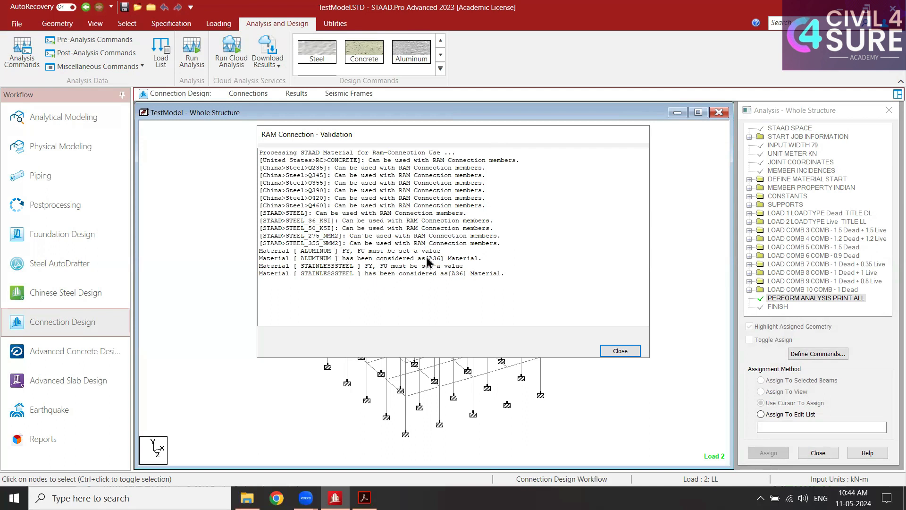
left_click(614, 351)
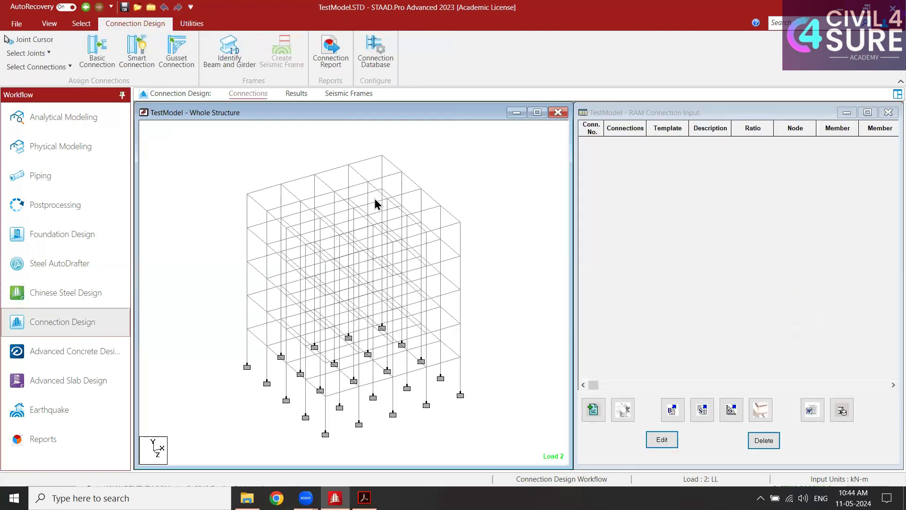
- Remove load cases 1 DL and 2 LL from the connection design load envelope, leaving only combinations 3 to 10 selected
left_click(601, 117)
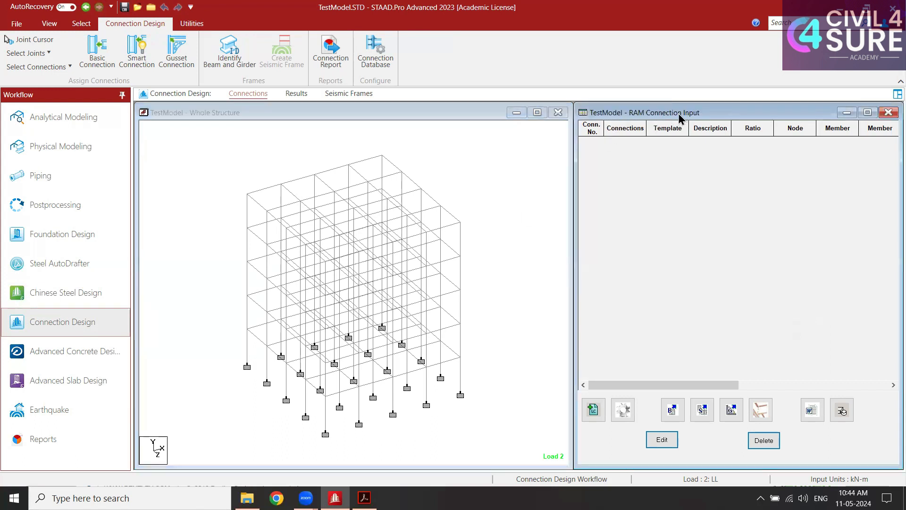
left_click(596, 411)
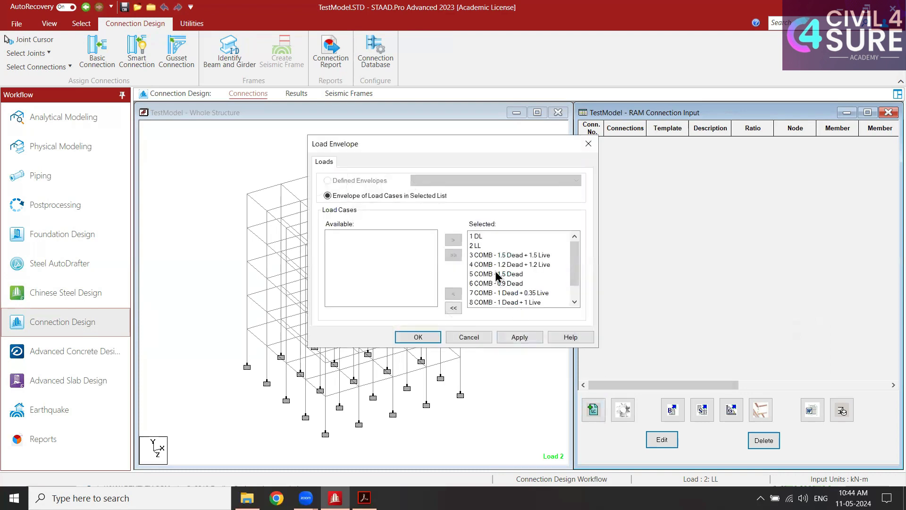
left_click_drag(574, 276, 584, 242)
left_click(496, 244)
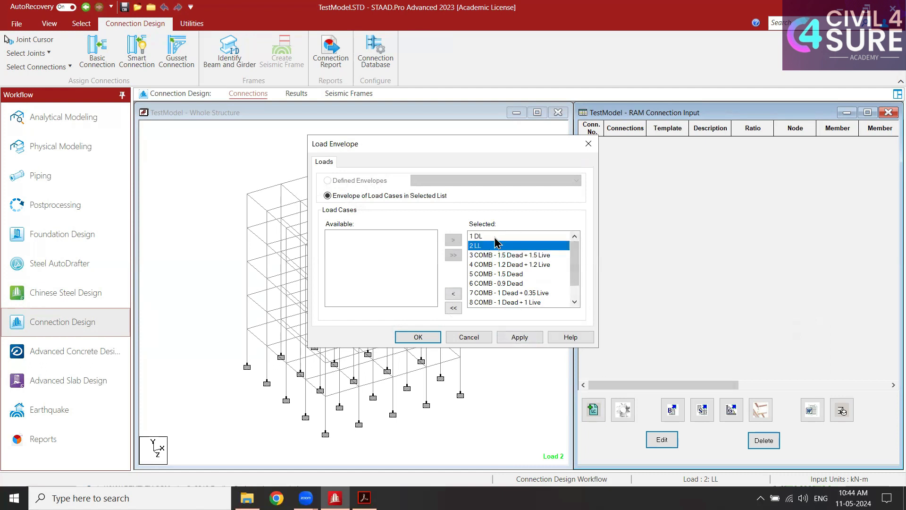
left_click(495, 237, "shift")
left_click(453, 294)
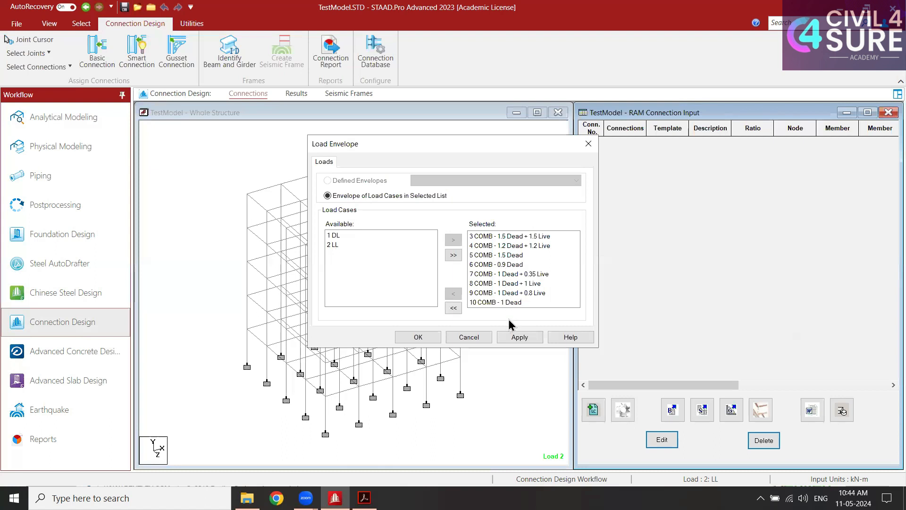
left_click(417, 338)
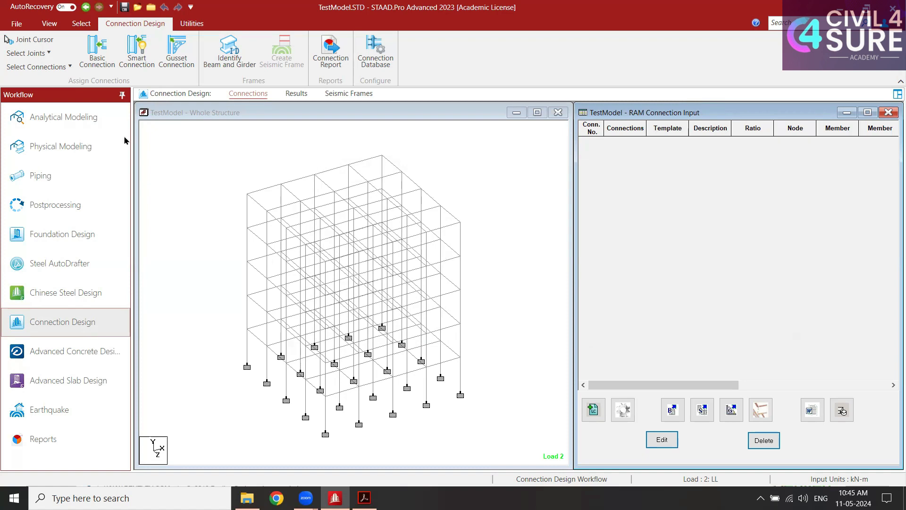
- Return to the Analytical Modeling workflow, open a 3D rendered view of the structure, and make its window narrower and taller
left_click(84, 118)
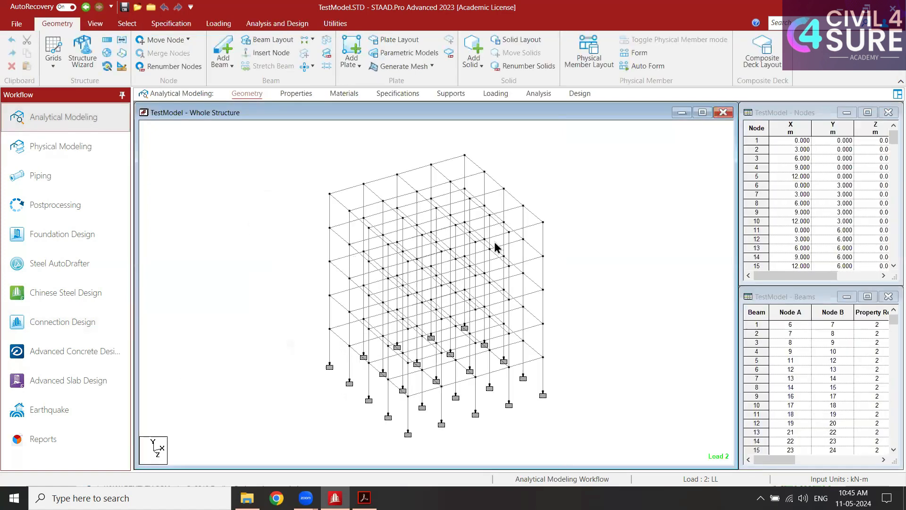
right_click(594, 188)
left_click(625, 479)
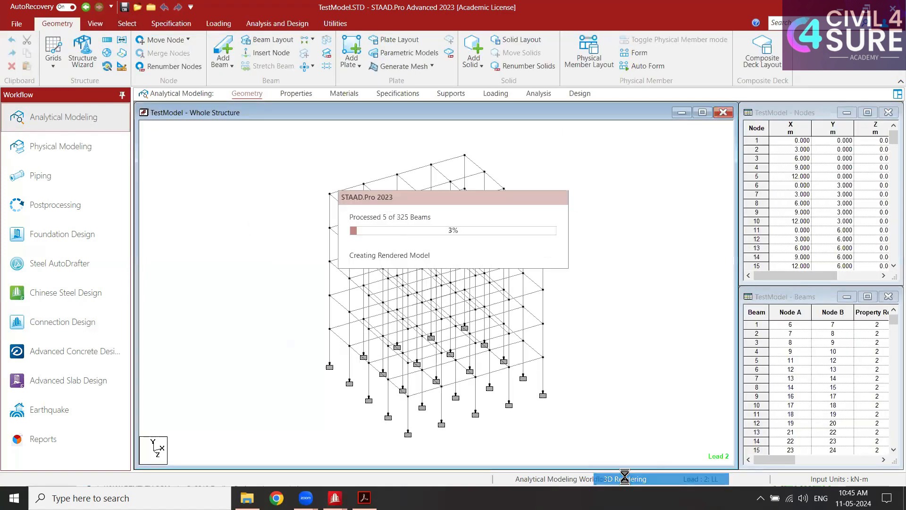
left_click_drag(564, 191, 498, 164)
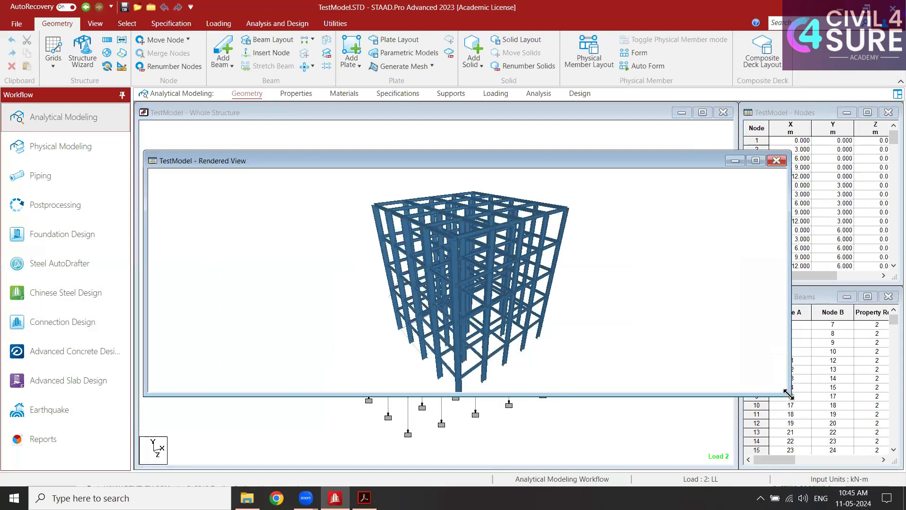
left_click_drag(788, 393, 521, 468)
- Examine a beam-to-column joint up close in the rendered view of the structure
scroll(469, 214, "up", 3)
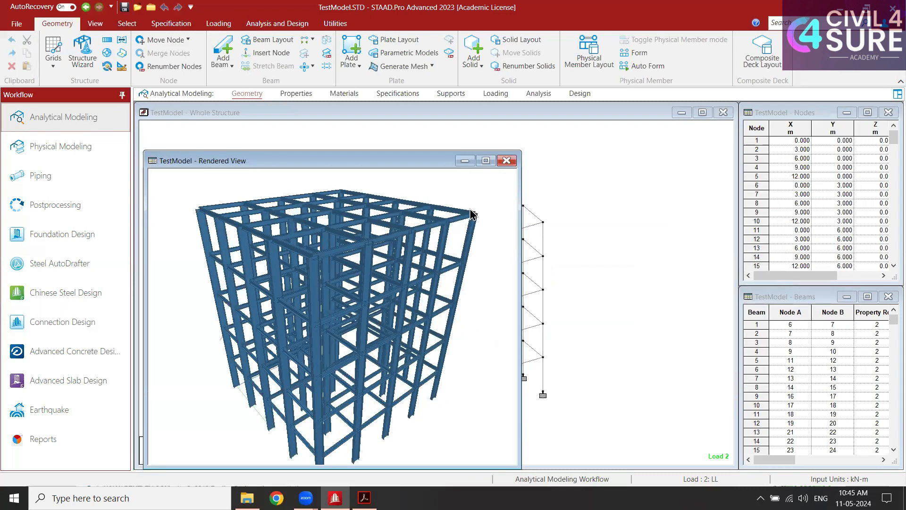
scroll(283, 238, "up", 2)
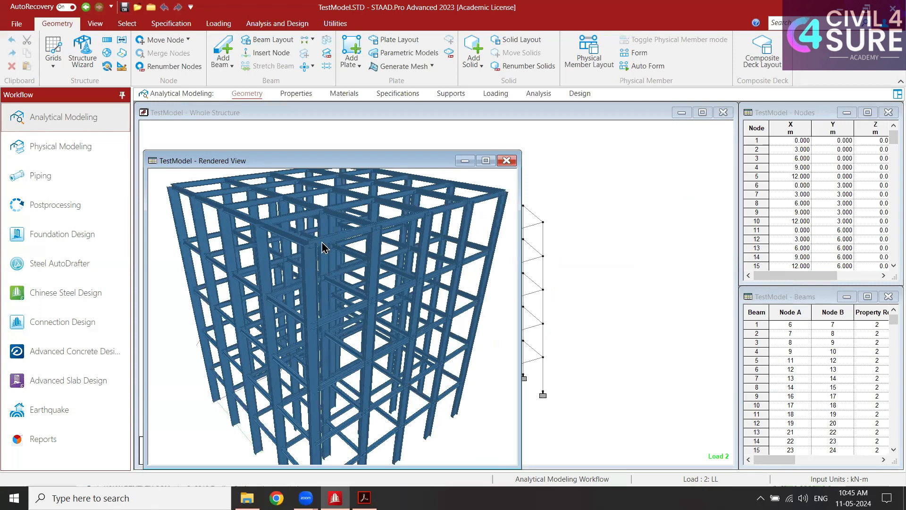
scroll(362, 236, "up", 1)
scroll(395, 283, "up", 1)
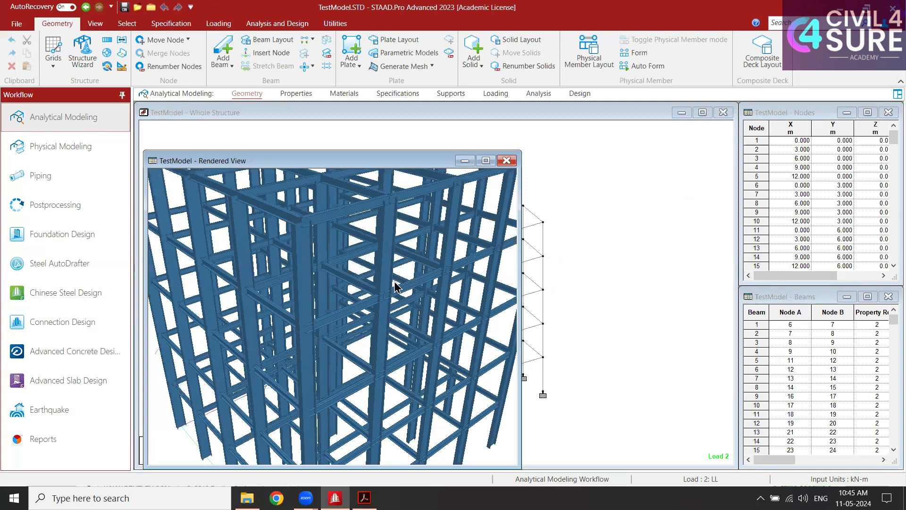
scroll(397, 283, "up", 1)
left_click_drag(433, 161, 477, 136)
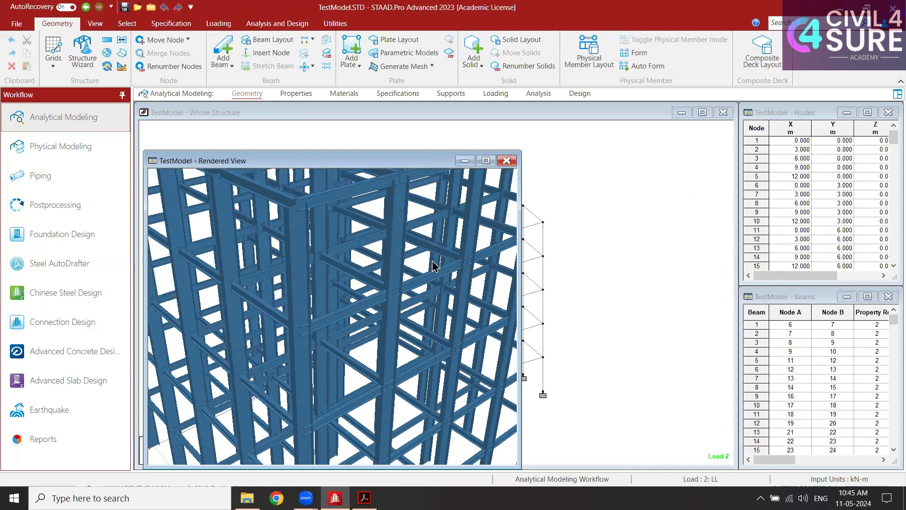
scroll(444, 267, "up", 1)
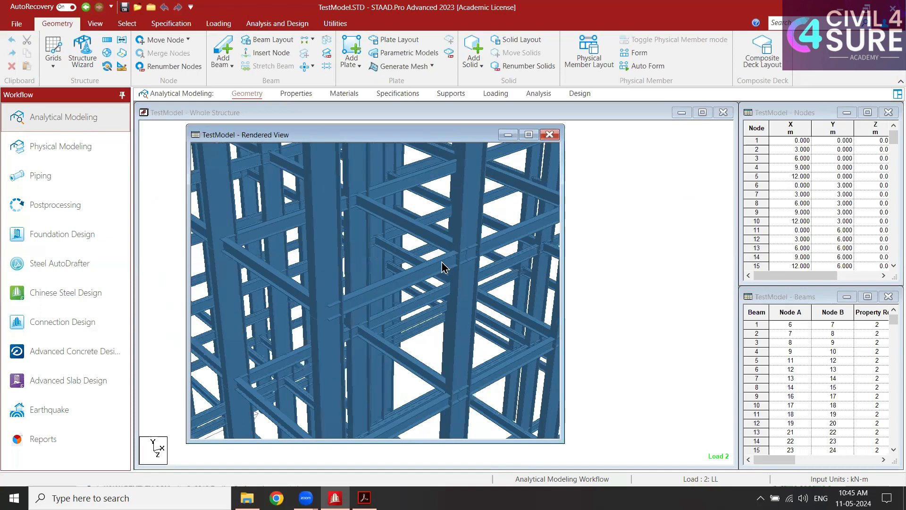
scroll(446, 266, "up", 1)
scroll(477, 259, "up", 1)
scroll(455, 274, "up", 1)
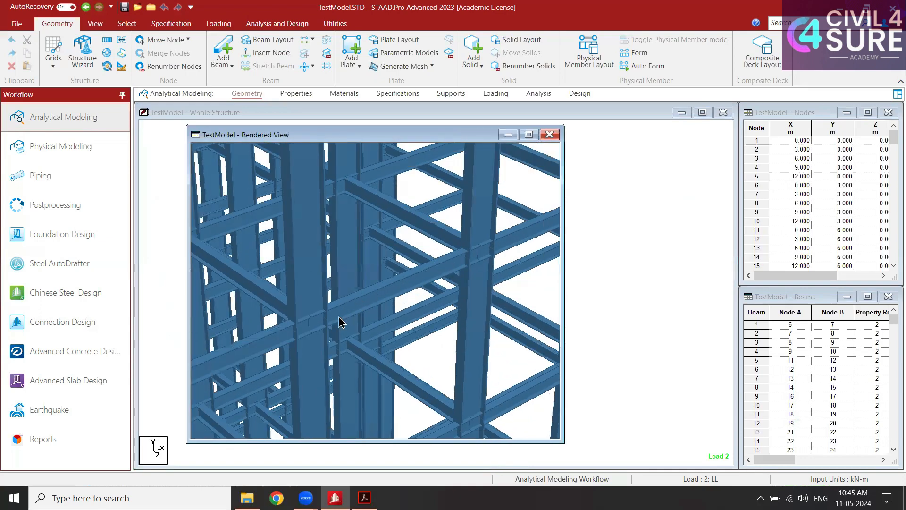
scroll(339, 328, "up", 1)
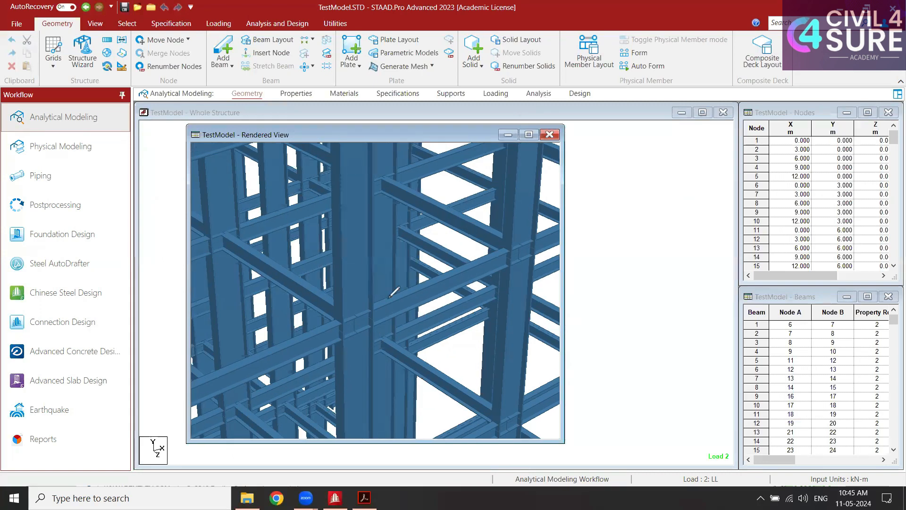
mouse_move(435, 292)
left_mouse_down()
mouse_move(377, 312)
mouse_move(399, 310)
left_mouse_up()
left_click_drag(257, 359, 334, 343)
left_click_drag(279, 282, 331, 305)
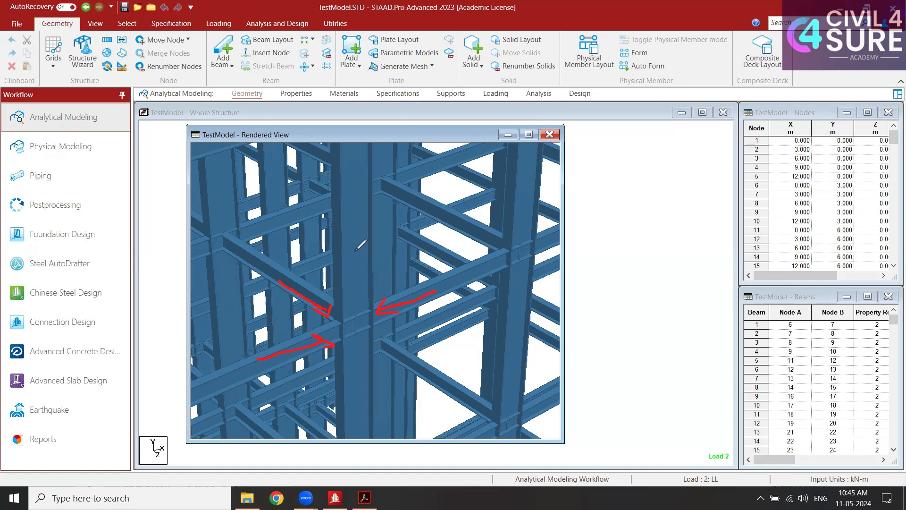
left_click_drag(355, 252, 363, 394)
left_click_drag(363, 394, 372, 383)
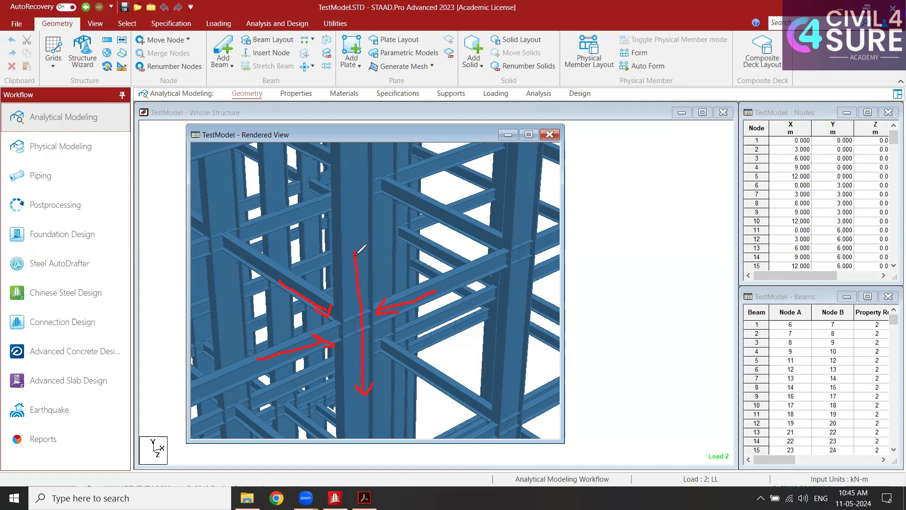
left_click_drag(350, 265, 356, 254)
left_click_drag(357, 254, 363, 263)
mouse_move(261, 331)
left_mouse_down()
mouse_move(265, 355)
mouse_move(254, 327)
left_mouse_up()
left_click_drag(401, 270, 421, 279)
mouse_move(401, 259)
left_mouse_down()
mouse_move(400, 285)
mouse_move(414, 258)
left_mouse_up()
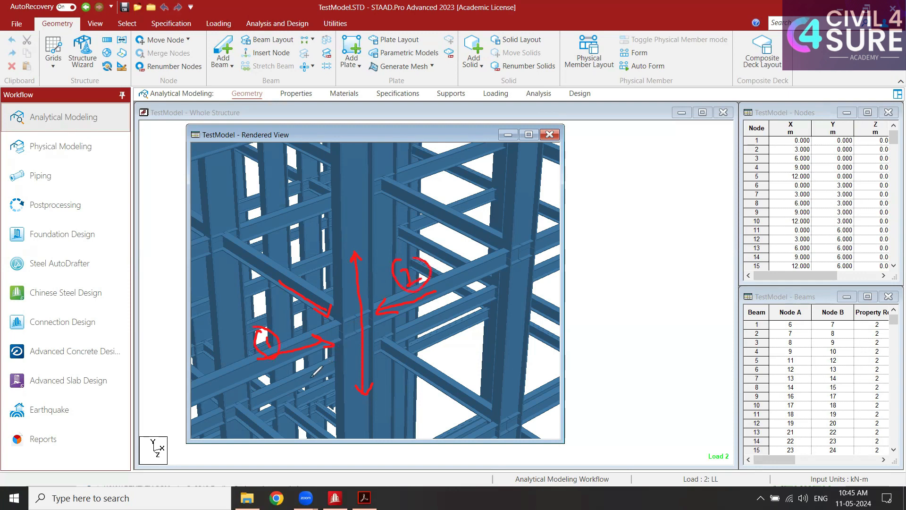
mouse_move(410, 353)
left_mouse_down()
mouse_move(423, 364)
mouse_move(452, 361)
mouse_move(471, 336)
mouse_move(468, 348)
left_mouse_up()
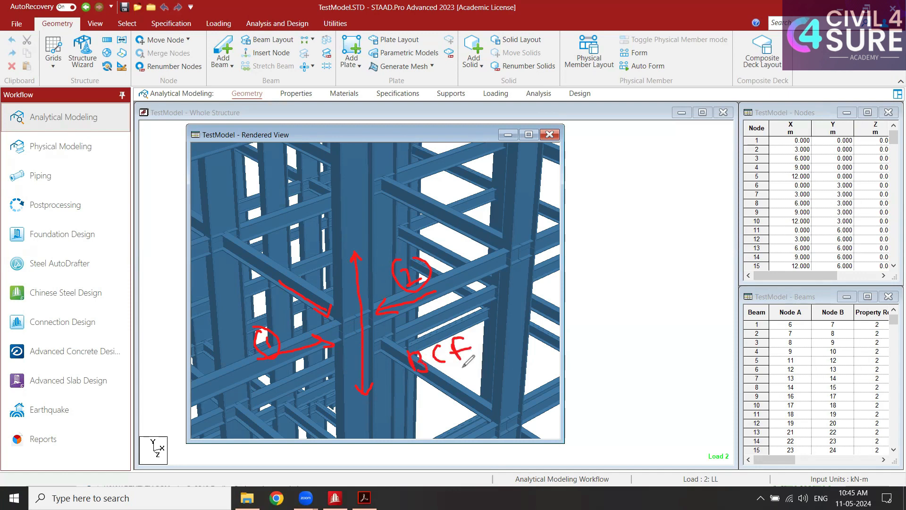
mouse_move(269, 277)
left_mouse_down()
mouse_move(323, 248)
mouse_move(320, 270)
left_mouse_up()
mouse_move(419, 390)
left_mouse_down()
mouse_move(423, 408)
mouse_move(479, 390)
left_mouse_up()
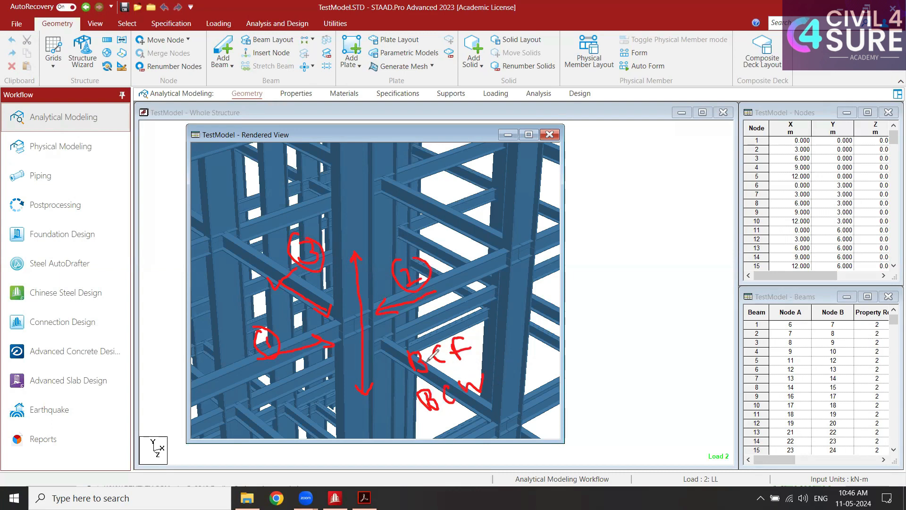
mouse_move(453, 330)
left_mouse_down()
mouse_move(436, 328)
mouse_move(437, 373)
mouse_move(479, 347)
mouse_move(451, 331)
left_mouse_up()
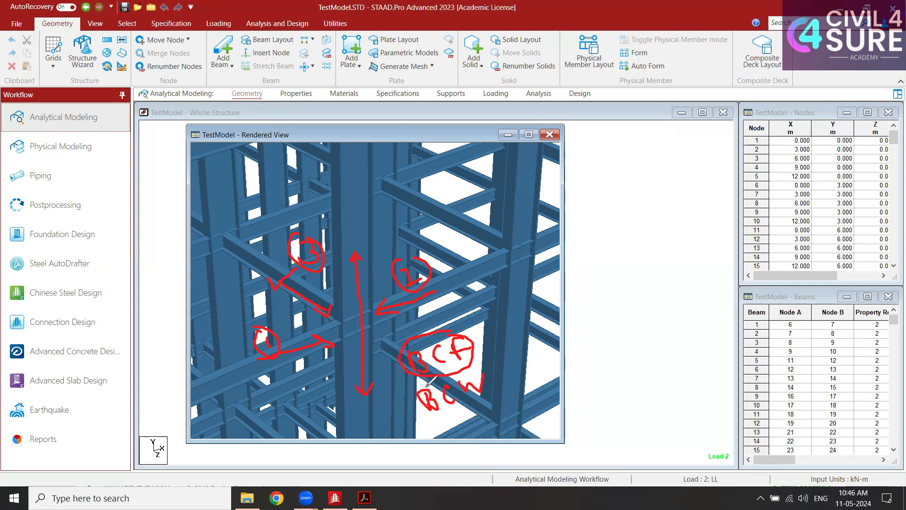
mouse_move(428, 383)
left_mouse_down()
mouse_move(423, 410)
mouse_move(430, 378)
left_mouse_up()
left_click_drag(481, 326, 517, 316)
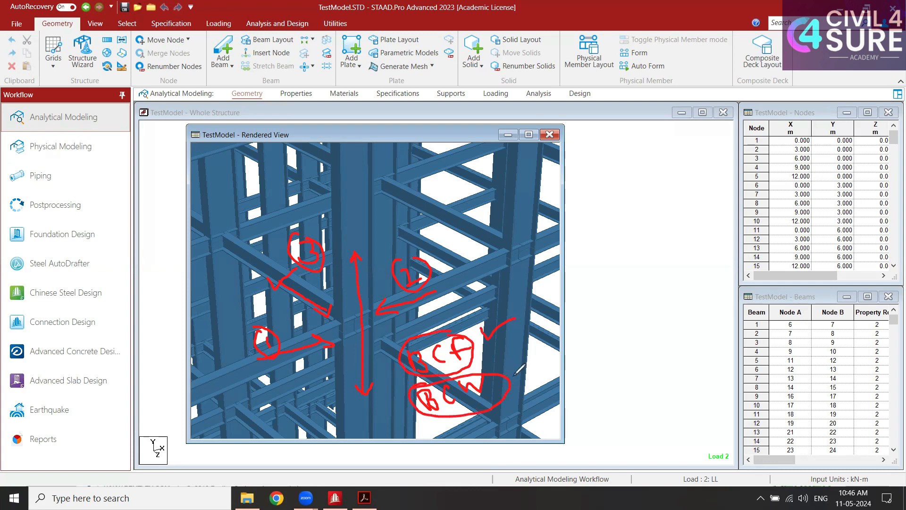
left_click_drag(515, 374, 550, 366)
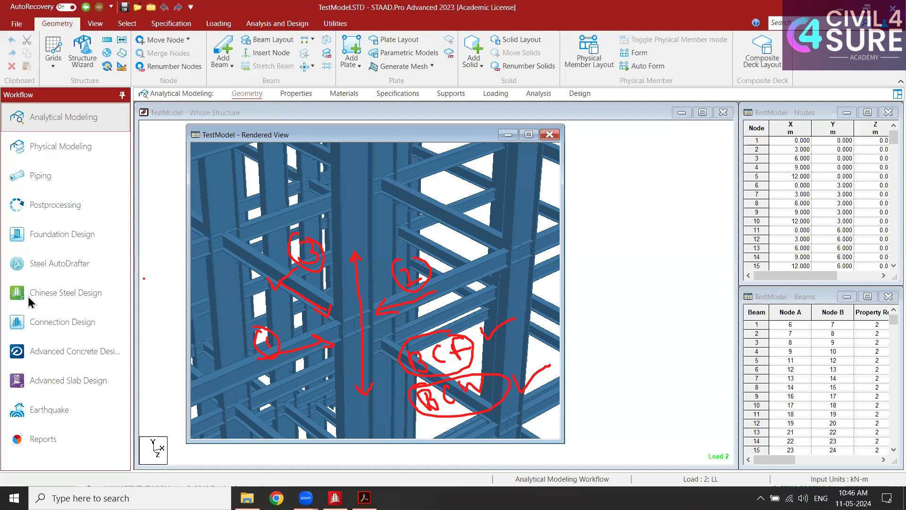
left_click(78, 328)
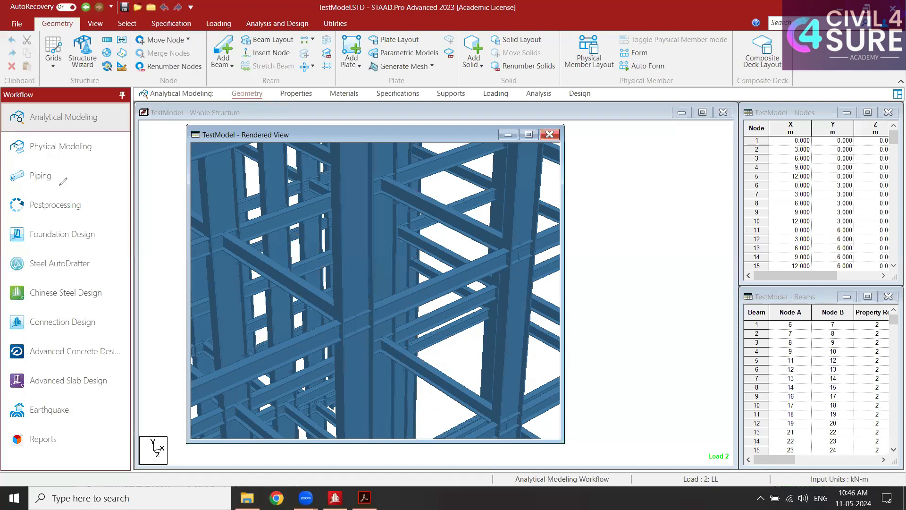
- Close the rendered view, return to the Connection Design workflow, and select all beam-column flange joints
left_click(549, 135)
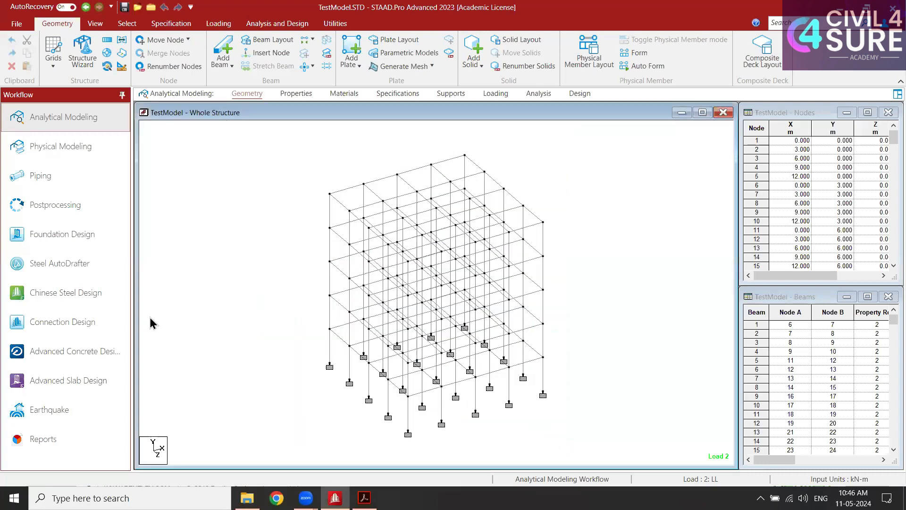
left_click(83, 325)
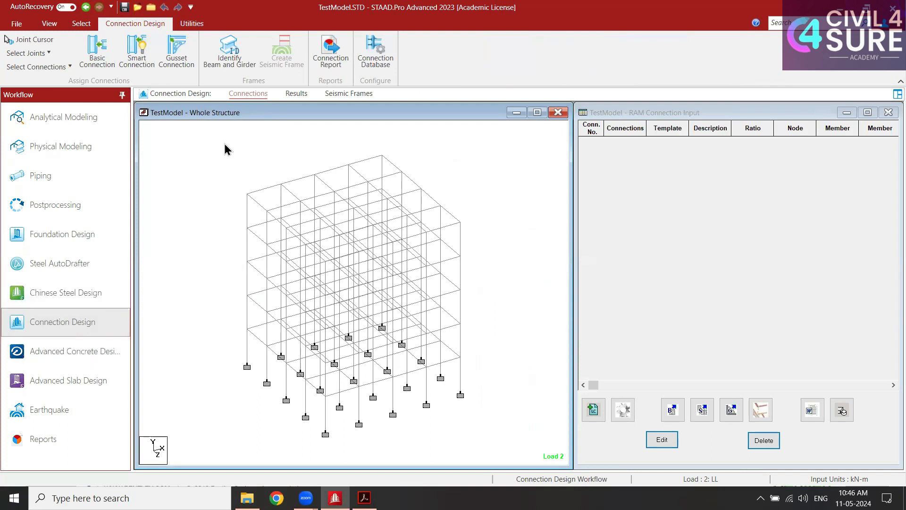
left_click(49, 53)
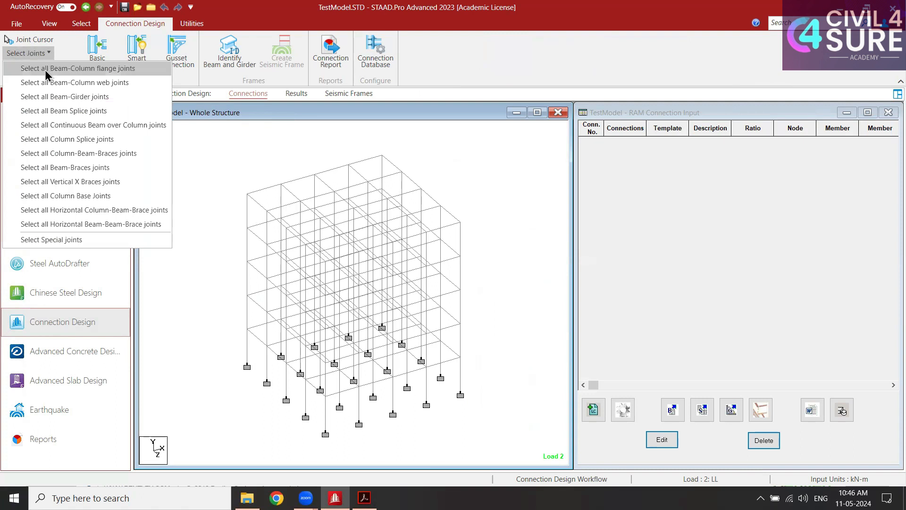
left_click(85, 70)
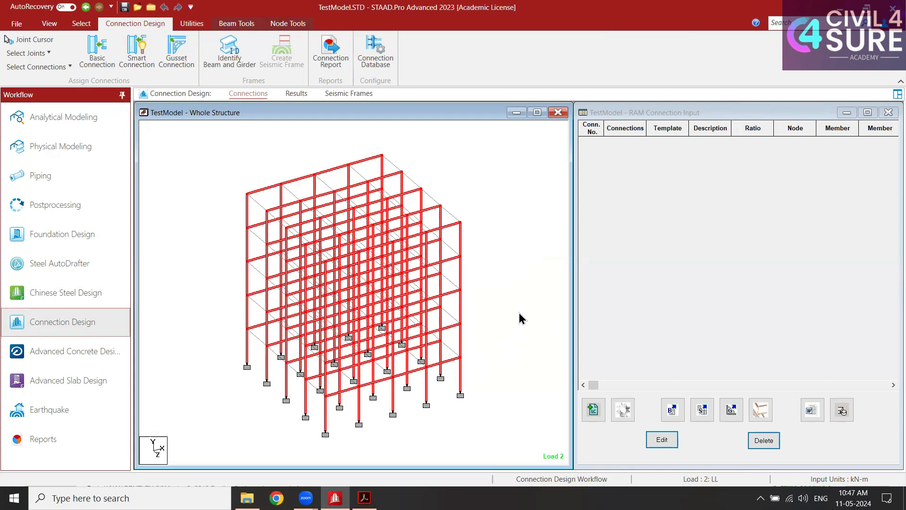
- Start a basic connection assignment with design code IS 800-2007 and the Moment Angle BCF connection type
left_click(101, 55)
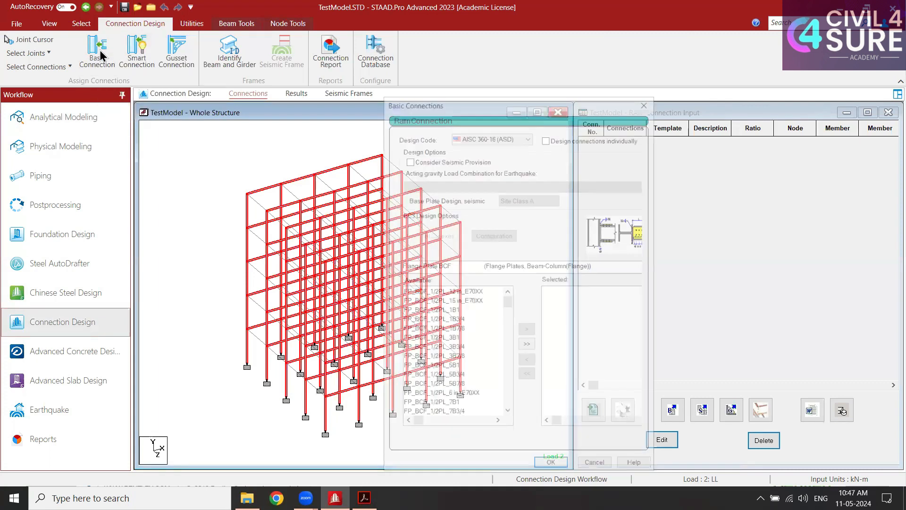
left_click_drag(456, 105, 608, 73)
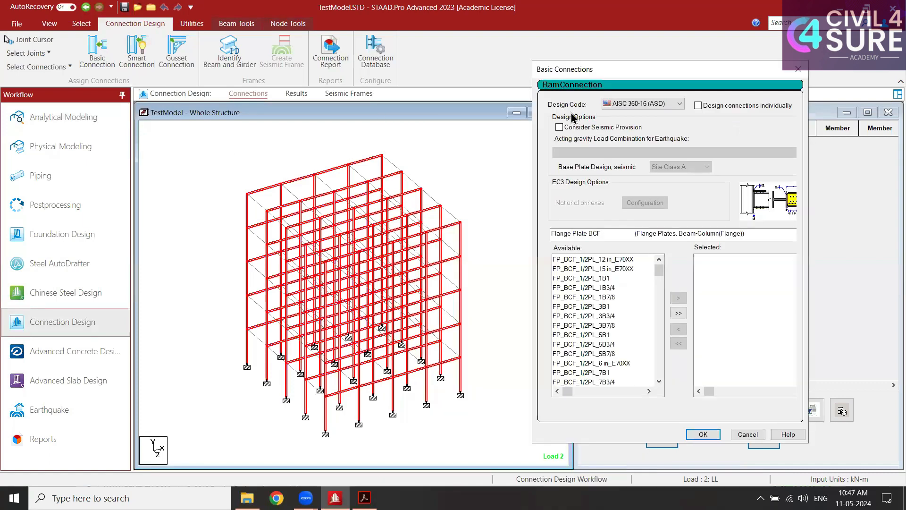
left_click(642, 105)
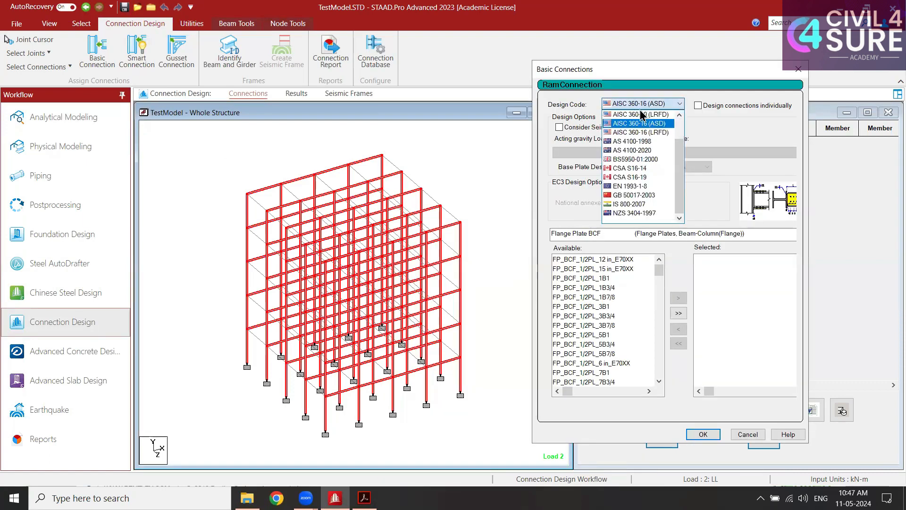
left_click(643, 206)
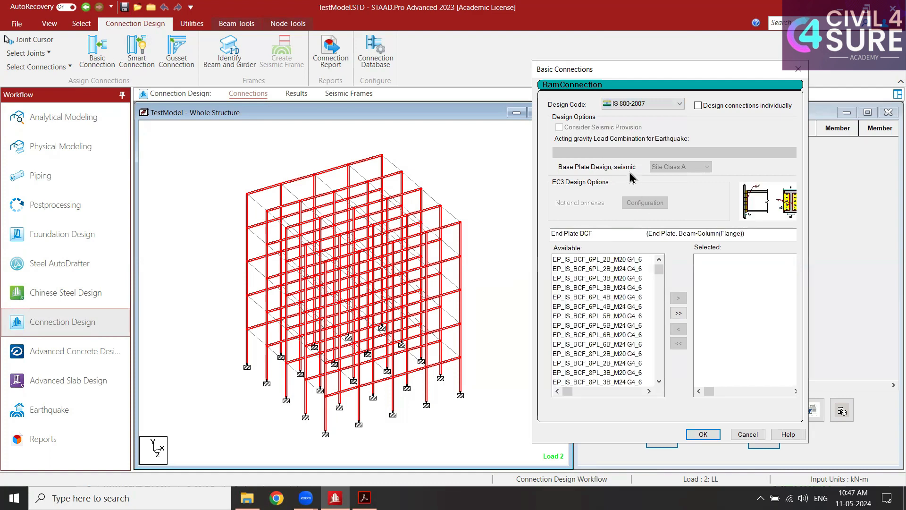
left_click(634, 233)
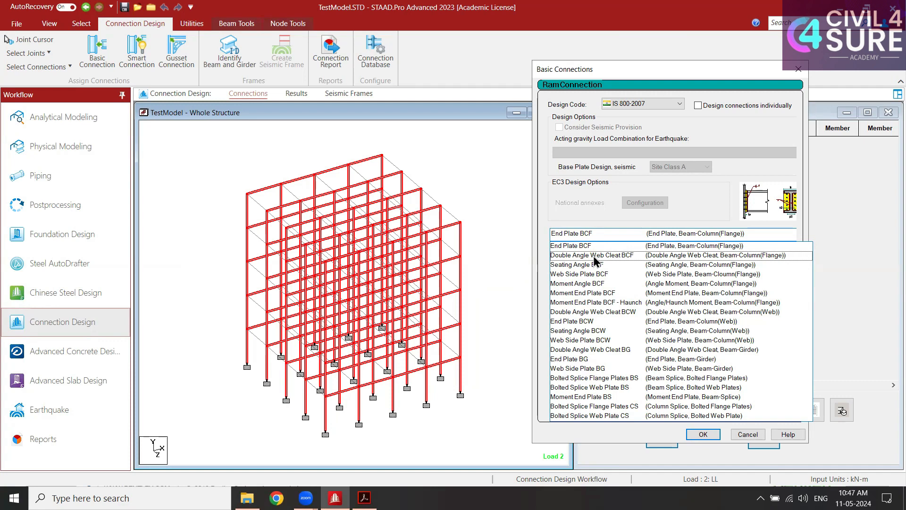
left_click(615, 284)
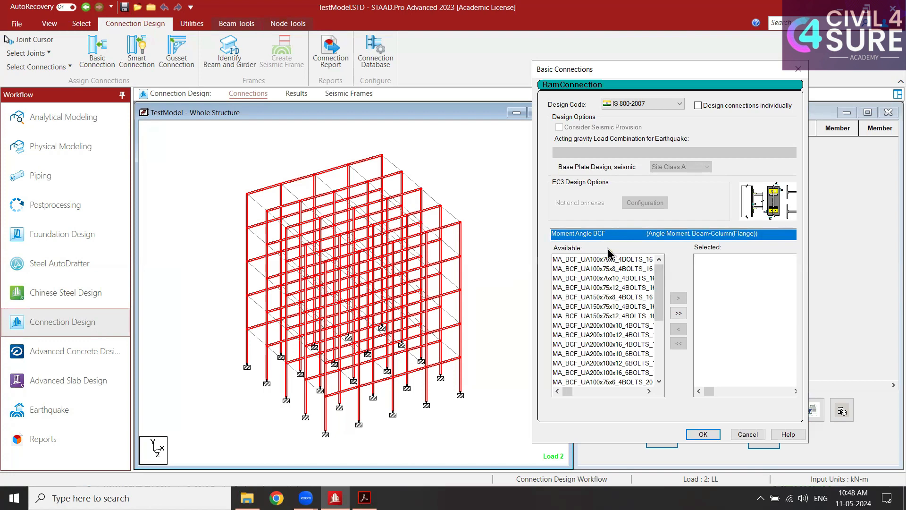
- Assign the six 4BOLTS_16 moment angle templates from UA150x75x8 to UA200x100x16 to the selected joints and run the connection design
left_click(649, 392)
left_click(649, 392)
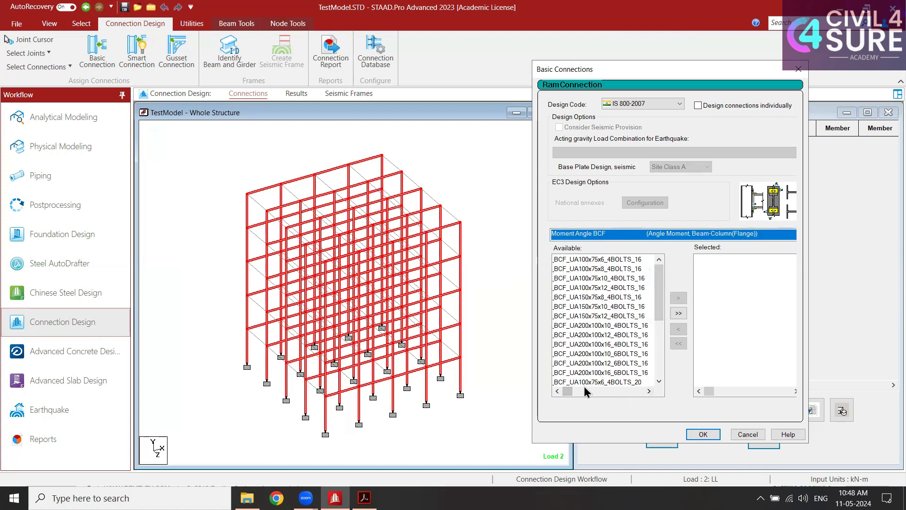
left_click(564, 392)
left_click(559, 392)
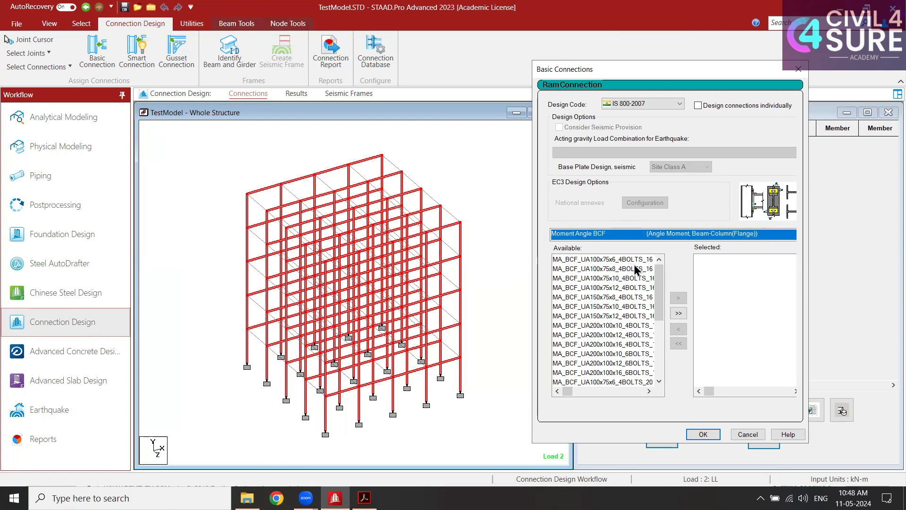
left_click(649, 391)
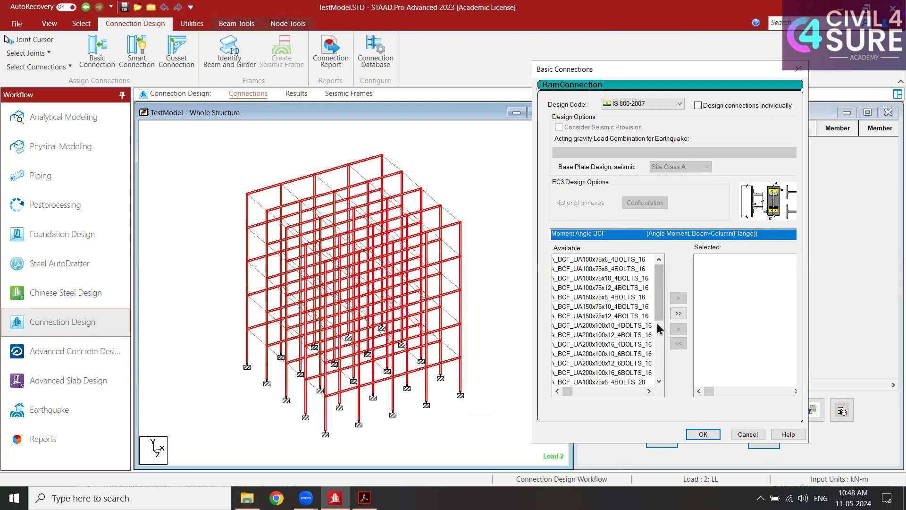
mouse_move(660, 315)
left_mouse_down()
mouse_move(661, 344)
mouse_move(664, 325)
left_mouse_up()
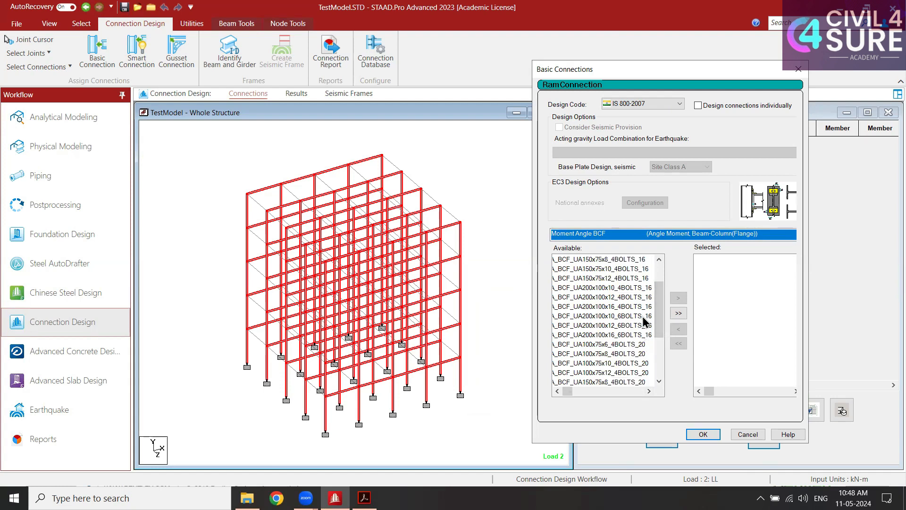
left_click_drag(660, 310, 661, 297)
left_click(603, 289)
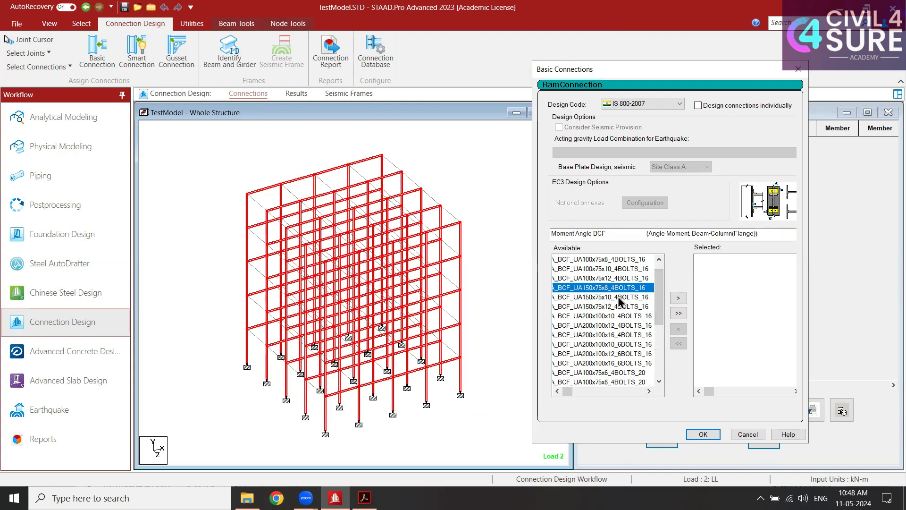
left_click_drag(619, 296, 625, 337, "shift")
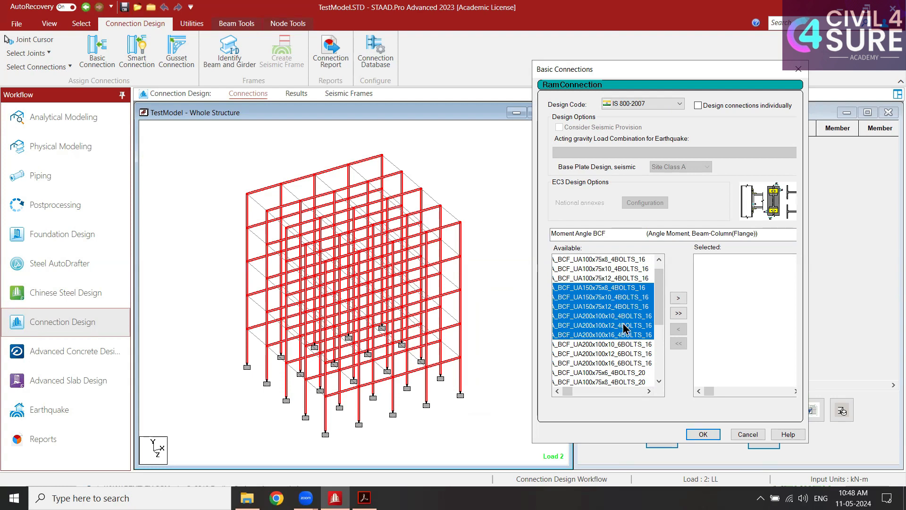
left_click(679, 298)
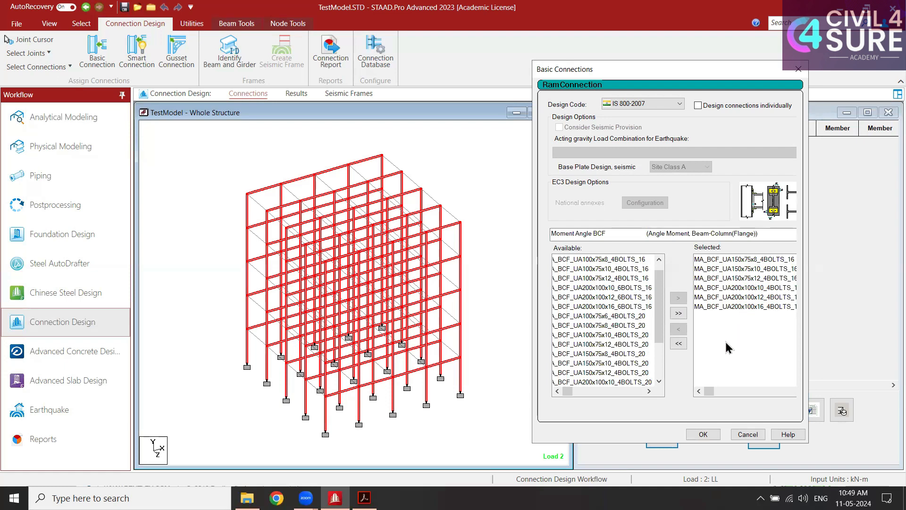
left_click(702, 434)
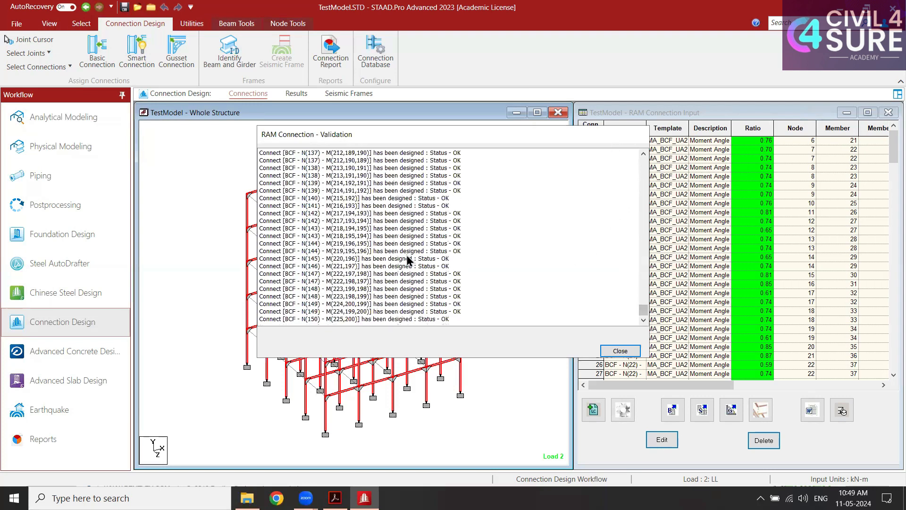
left_click(620, 350)
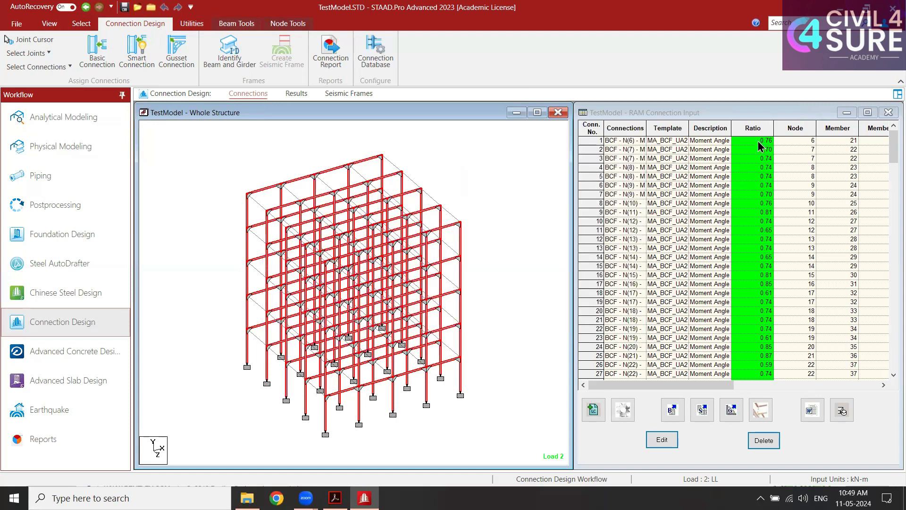
- Examine the design ratios of the beam-column flange connections in the RAM Connection Input table for values above 1
left_click(758, 115)
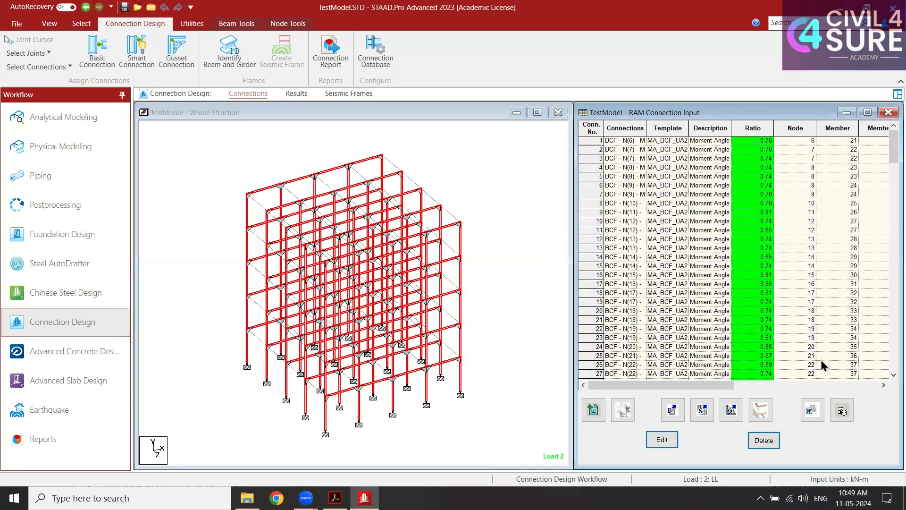
scroll(886, 380, "down", 3)
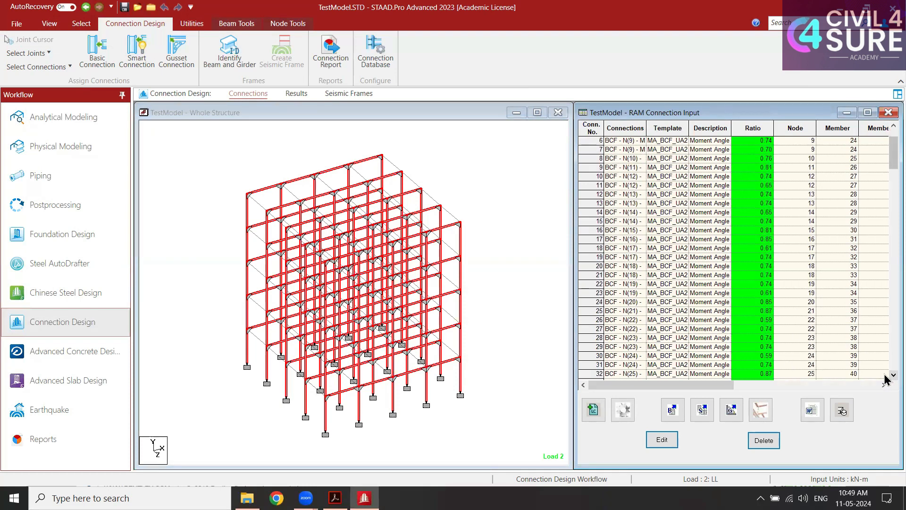
scroll(886, 380, "down", 3)
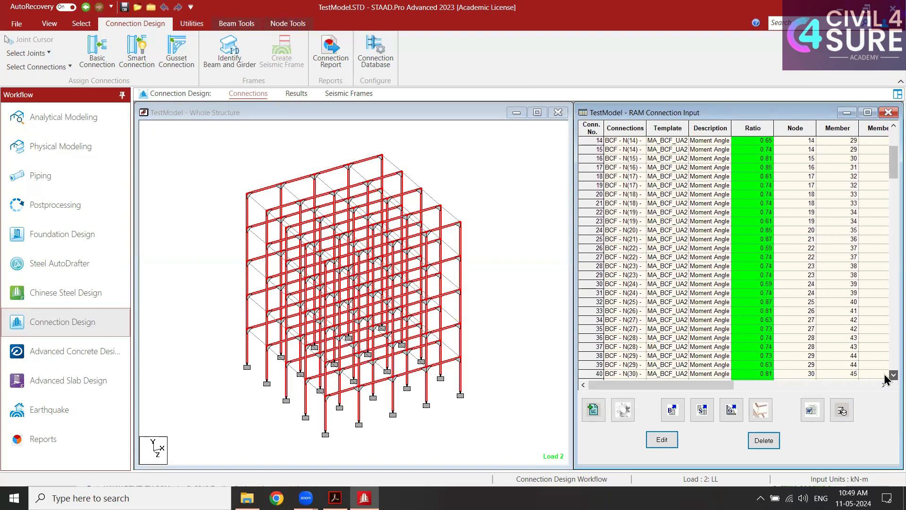
left_click(893, 375)
left_click(893, 374)
left_click(893, 375)
left_click(892, 375)
left_click(892, 375)
left_click(893, 374)
left_click(892, 374)
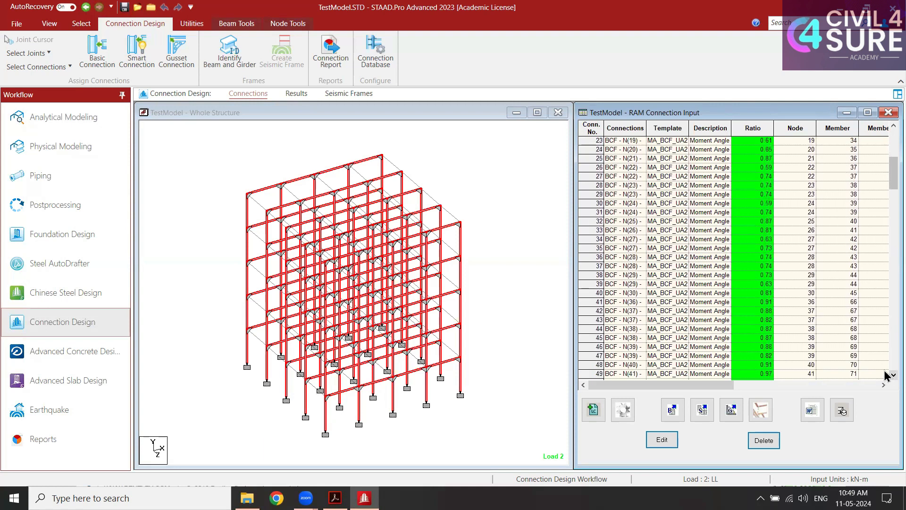
left_click_drag(890, 183, 890, 218)
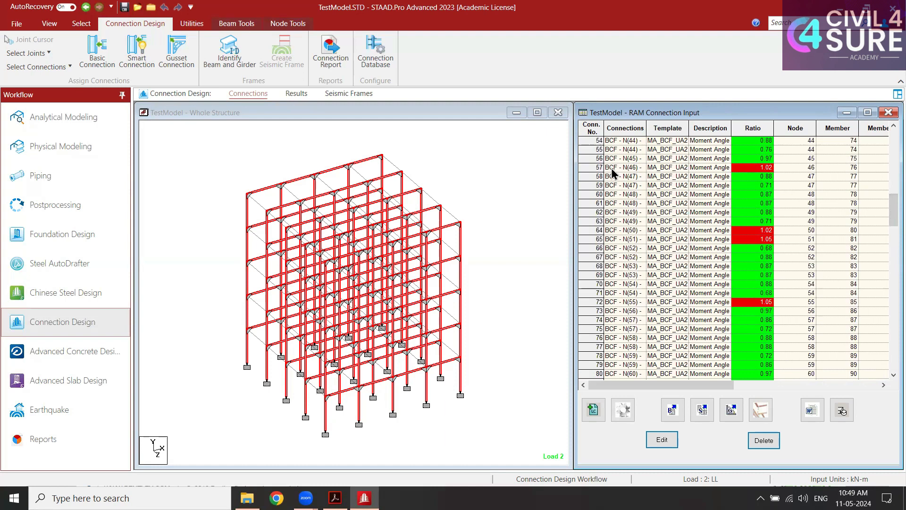
- Clear the member selection and locate connections 57 and 64 from the RAM Connection Input table in the structure
left_click(520, 204)
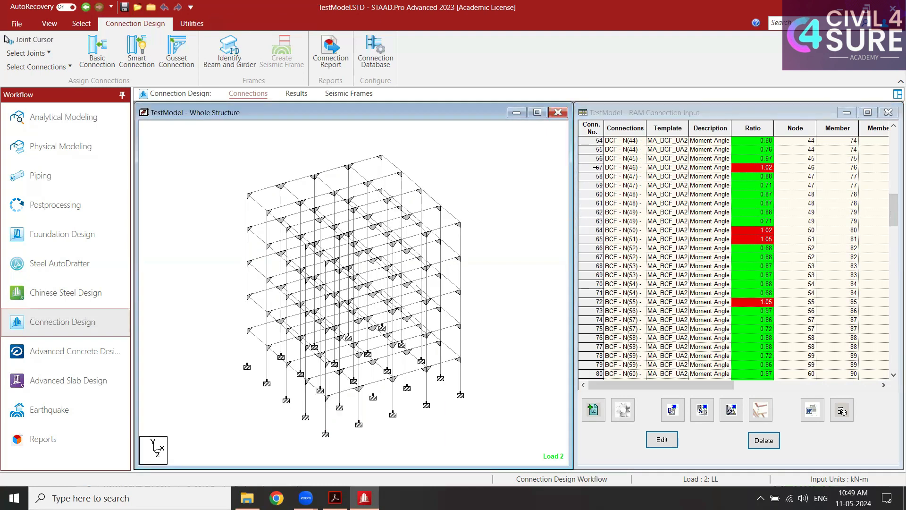
left_click(597, 167)
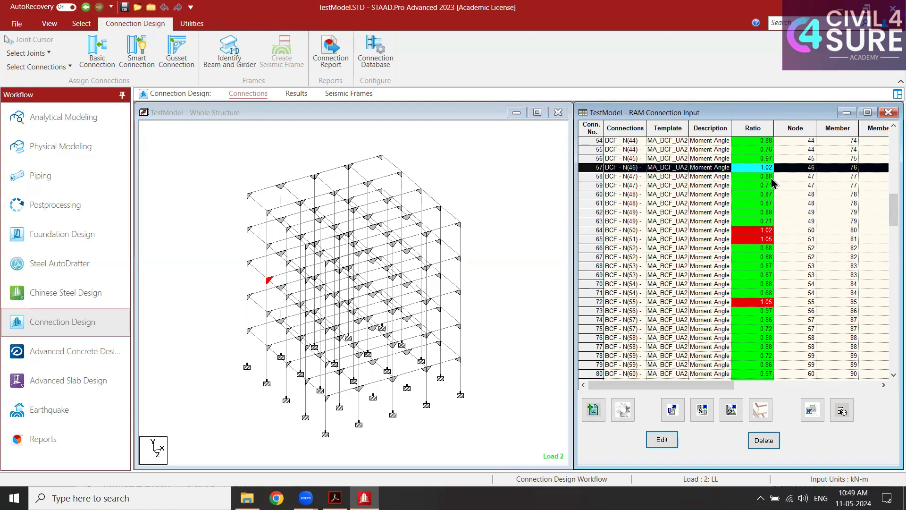
left_click(758, 232)
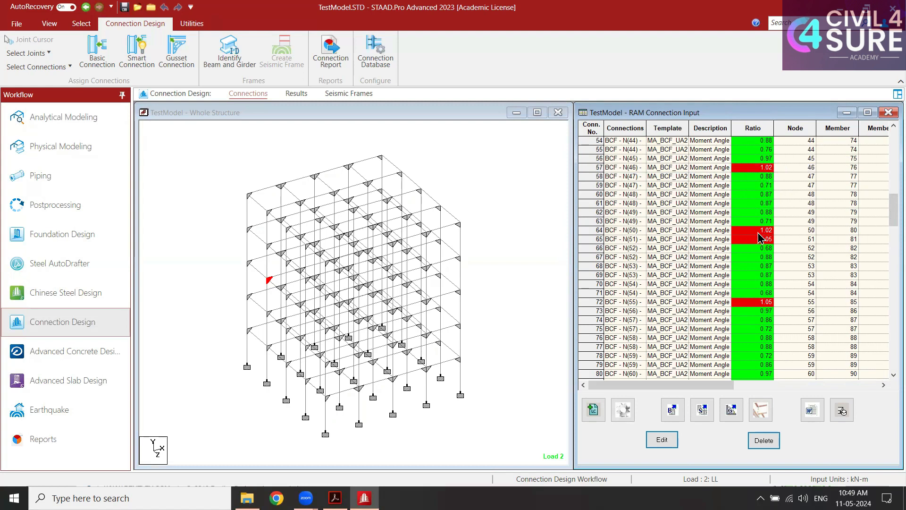
left_click(597, 231)
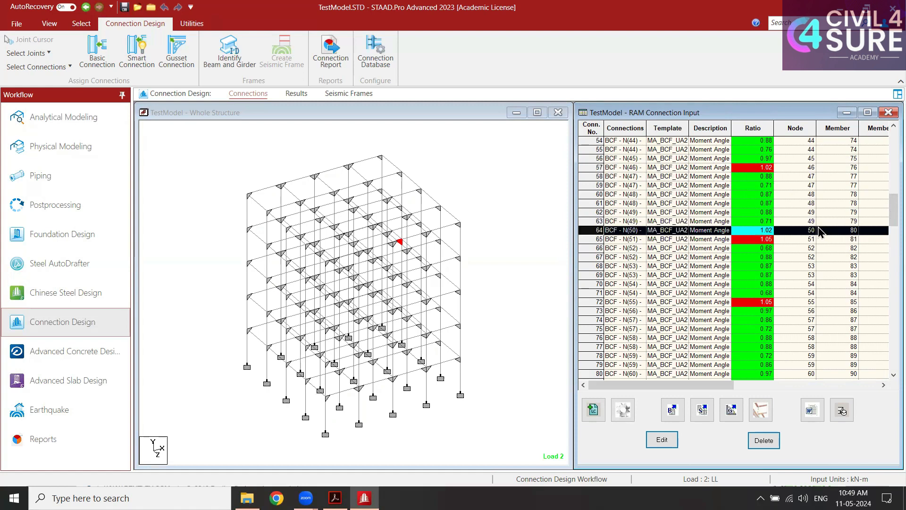
- Open connection 57 from the RAM Connection Input table in the Connection Pad and view its model in 3D
left_click(595, 167)
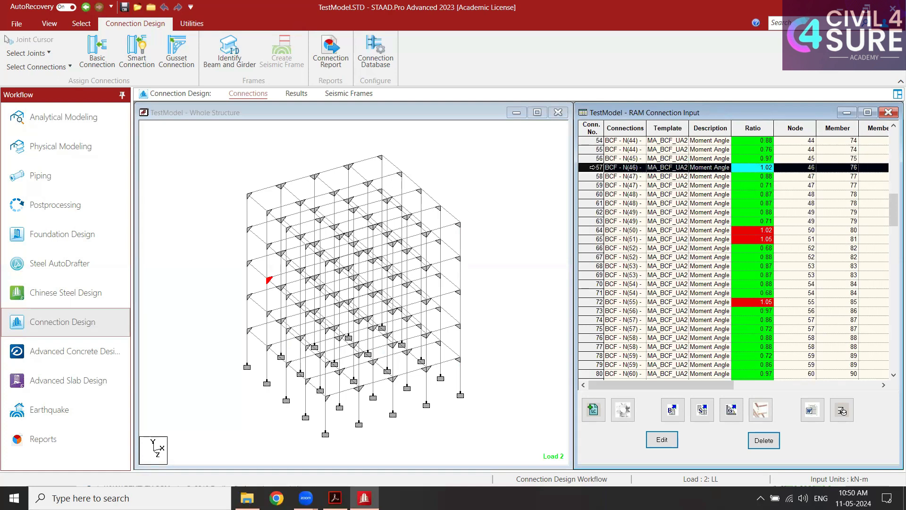
double_click(593, 167)
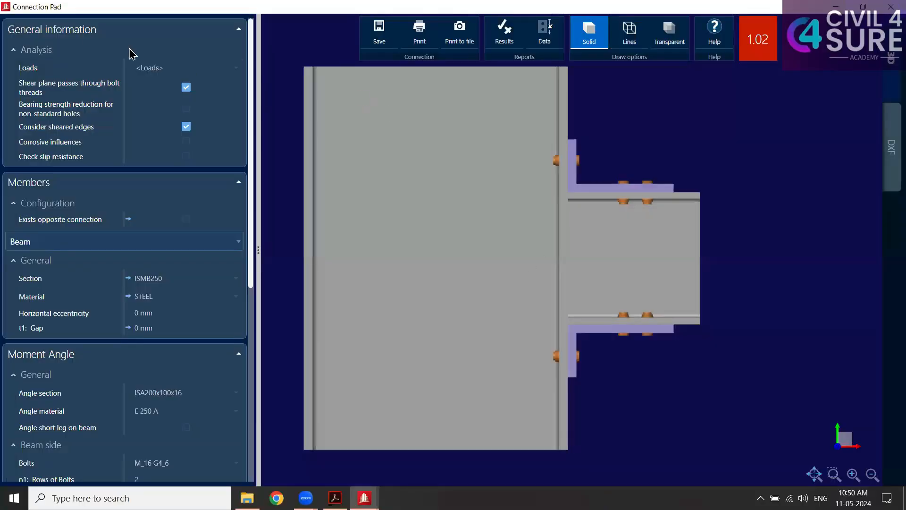
middle_click_drag(734, 212, 718, 235)
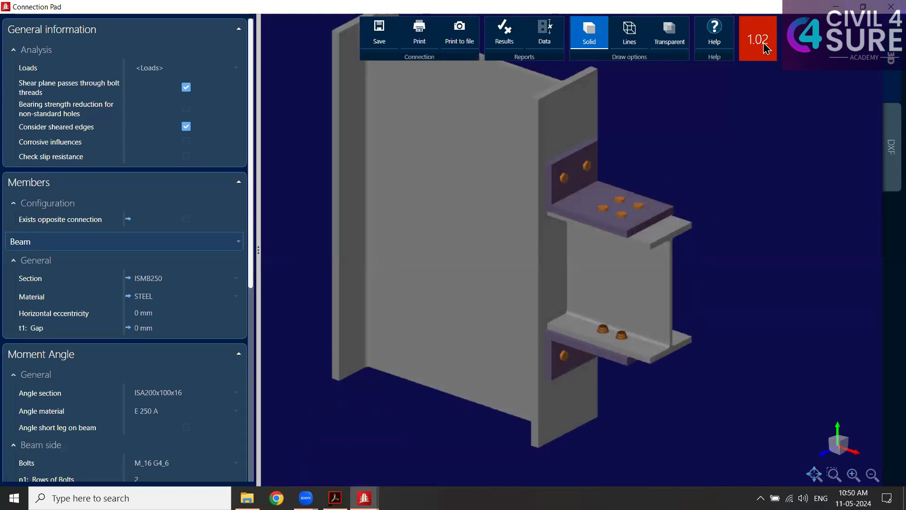
- Review the connection's results report, checking the angle moment capacity against its demand in the design check, and close the report
left_click(501, 32)
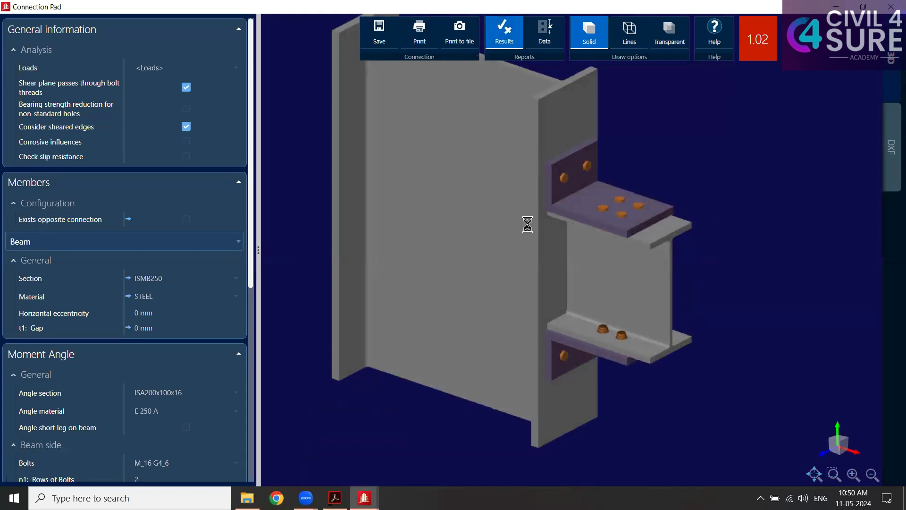
scroll(703, 245, "down", 3)
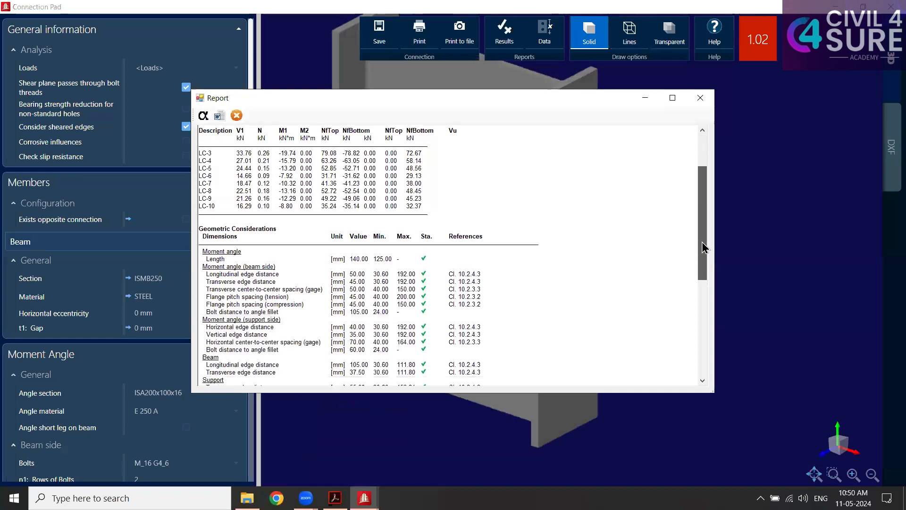
scroll(704, 246, "down", 9)
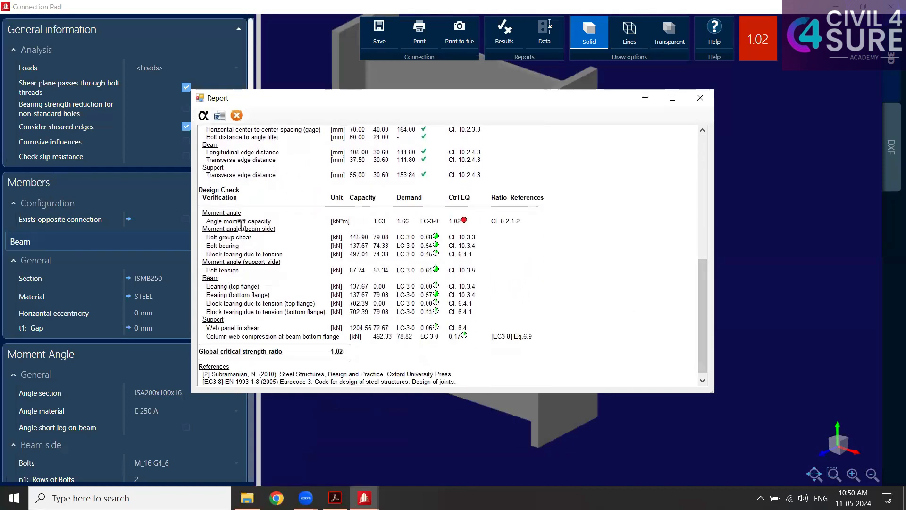
left_click_drag(242, 222, 272, 222)
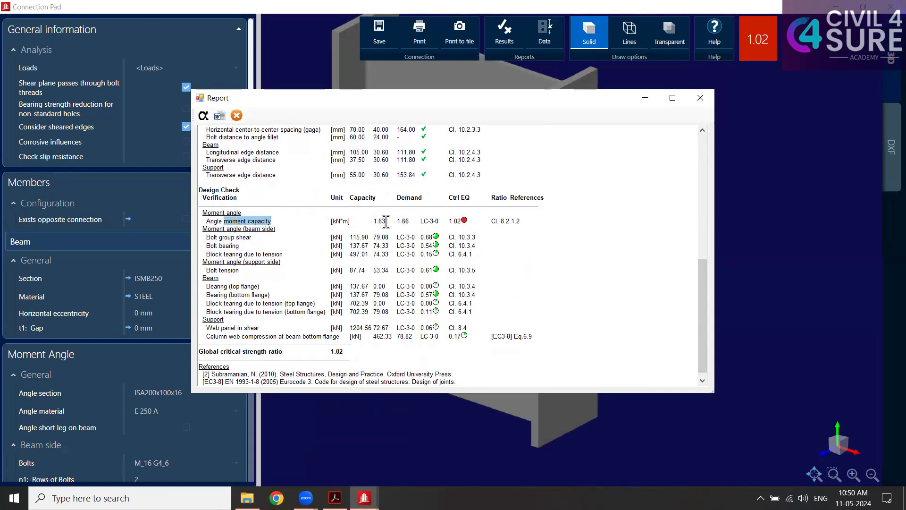
left_click(387, 222)
left_click_drag(409, 221, 374, 222)
left_click(386, 221)
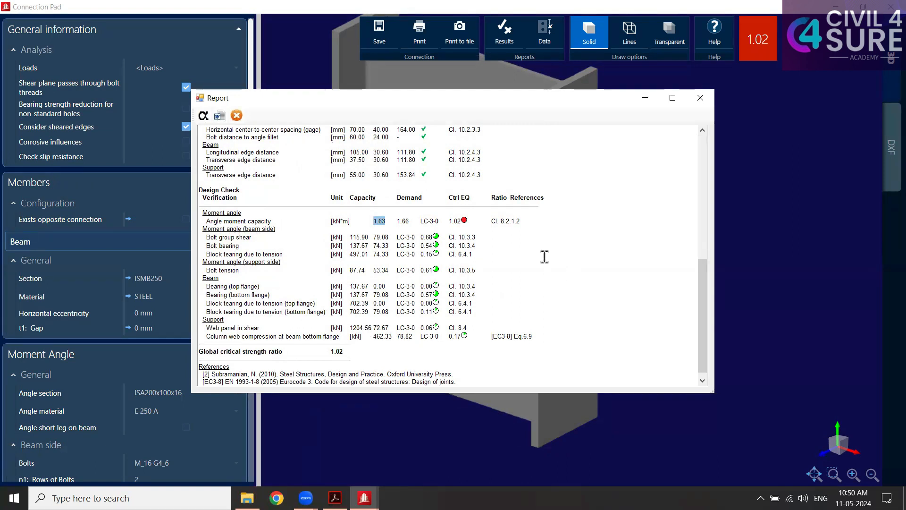
left_click_drag(216, 222, 270, 226)
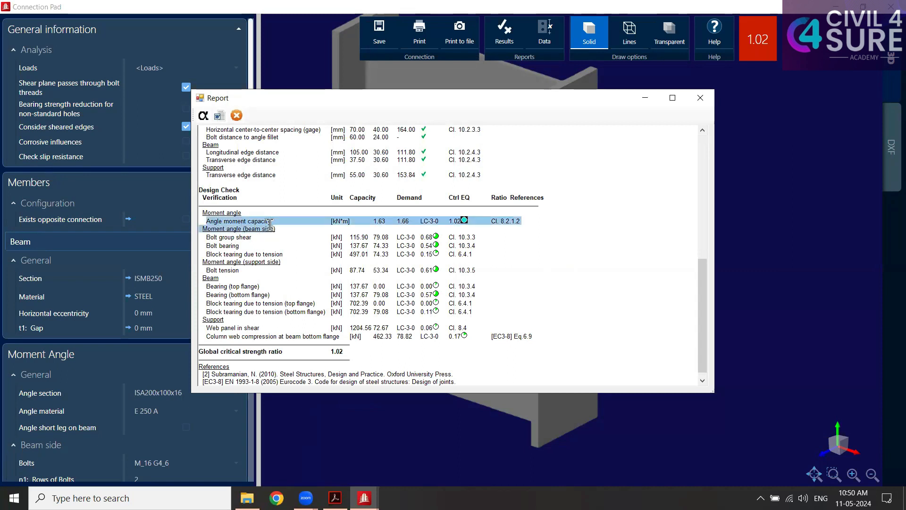
left_click(354, 240)
left_click(701, 98)
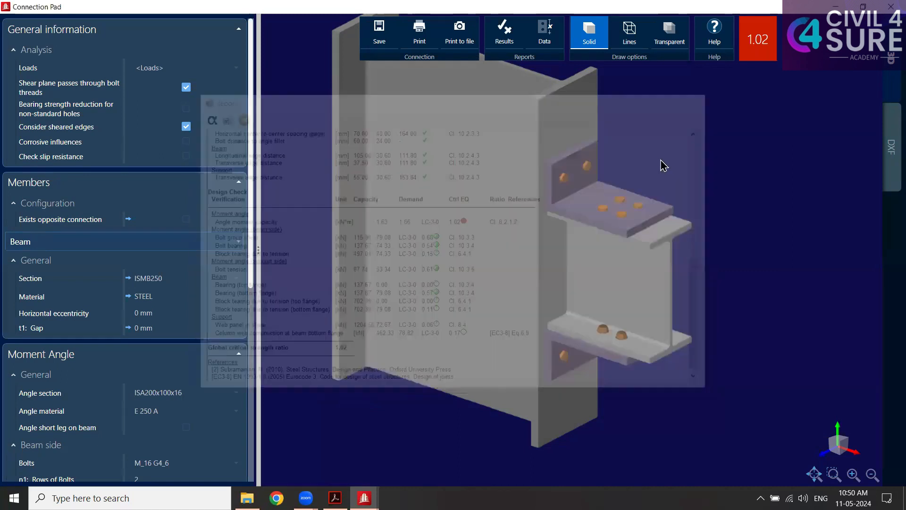
- Try ISA180x180x20 as the angle section of the moment angle
left_click_drag(250, 264, 250, 270)
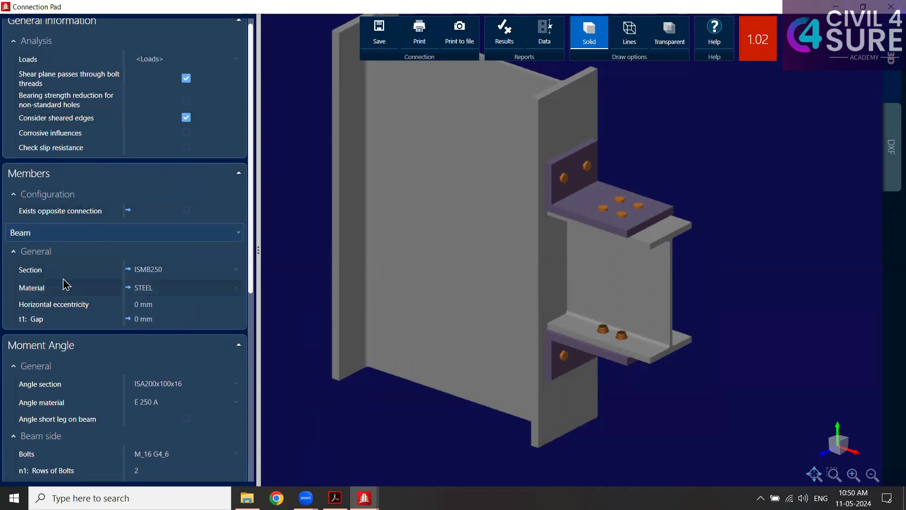
left_click(148, 275)
left_click_drag(249, 282, 250, 367)
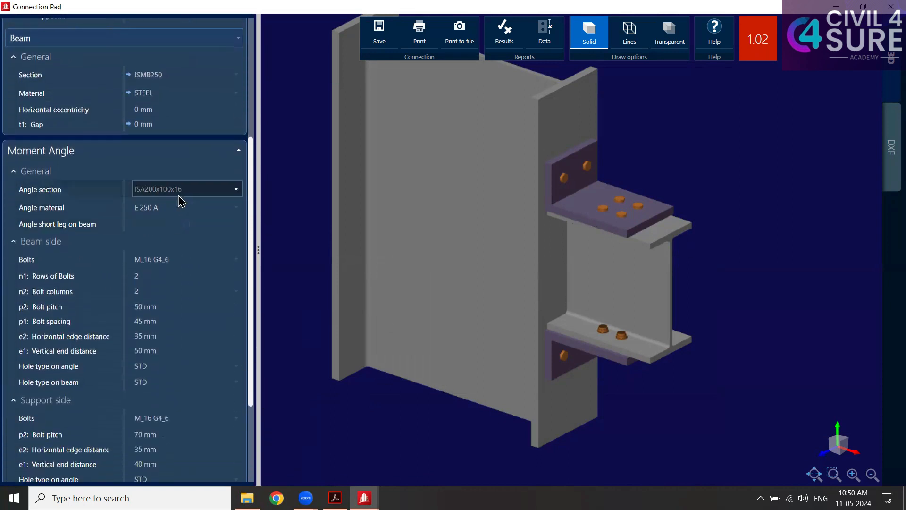
left_click(236, 190)
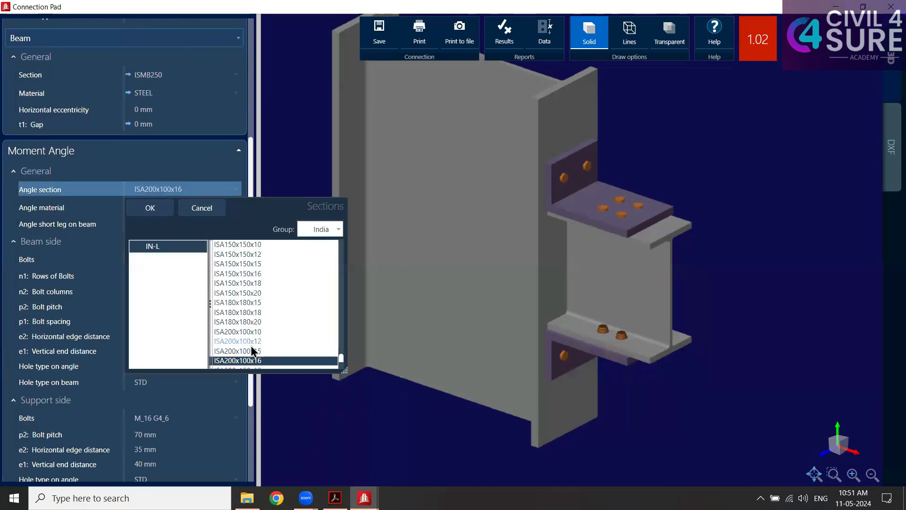
left_click(251, 321)
left_click(150, 208)
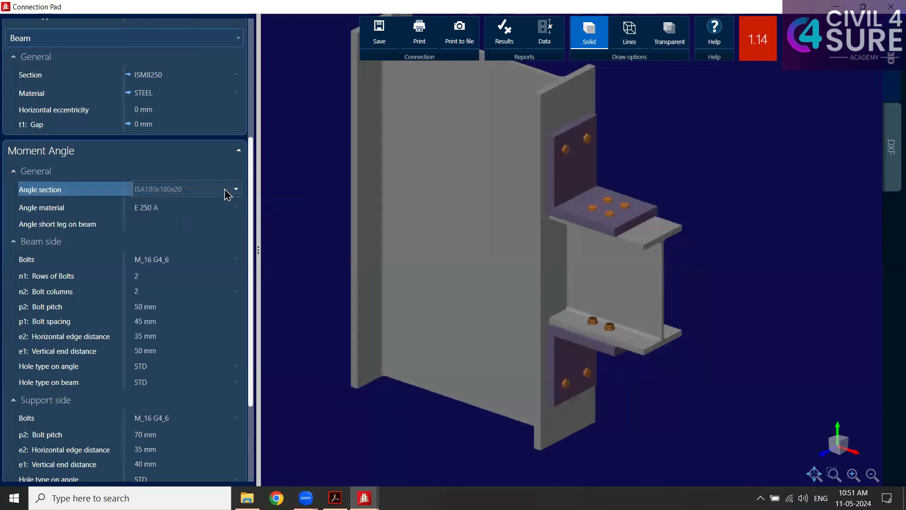
- Set the angle section back to ISA200x100x16
left_click(228, 191)
left_click(250, 360)
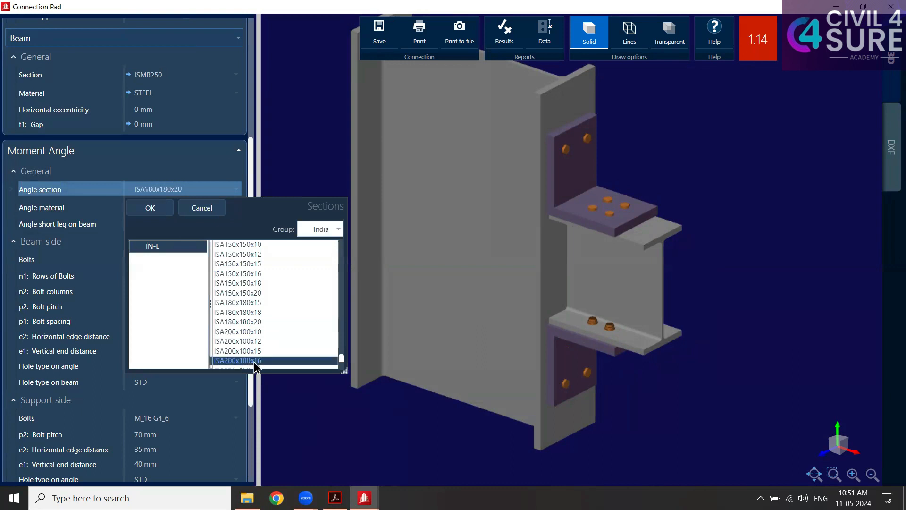
left_click(162, 212)
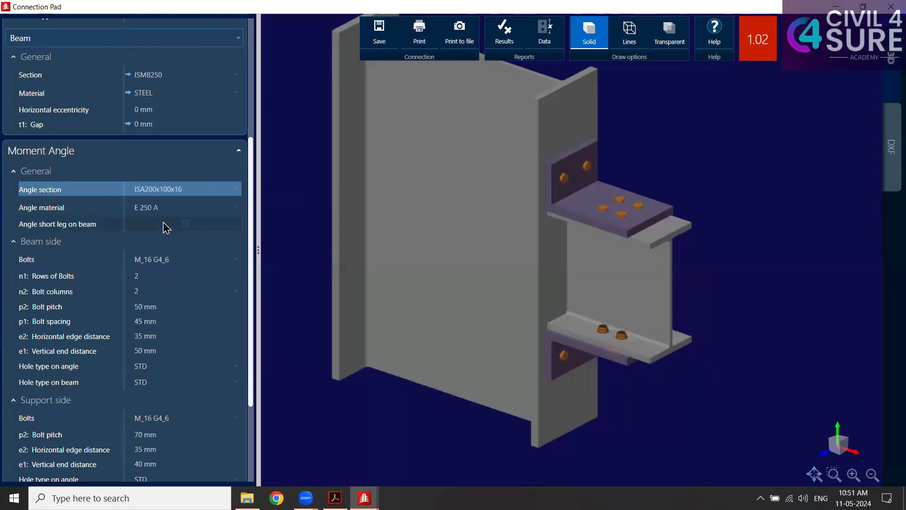
- Try the SteelIS2062 grades E 450 E, E 410 and E 350 in turn as the angle material
left_click(234, 209)
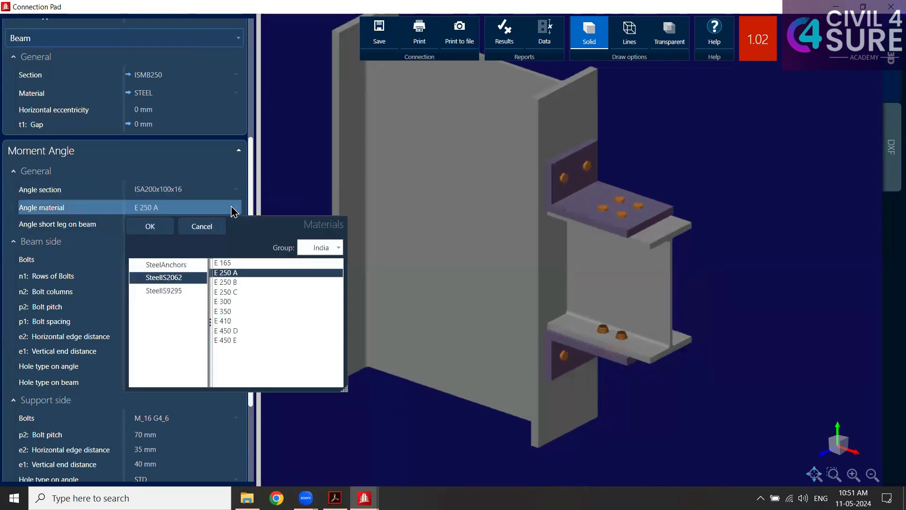
left_click(232, 340)
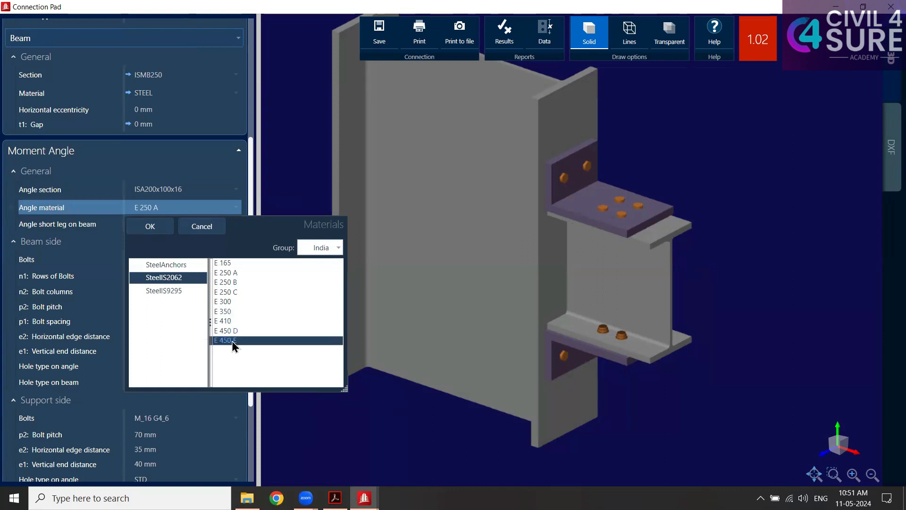
left_click(153, 228)
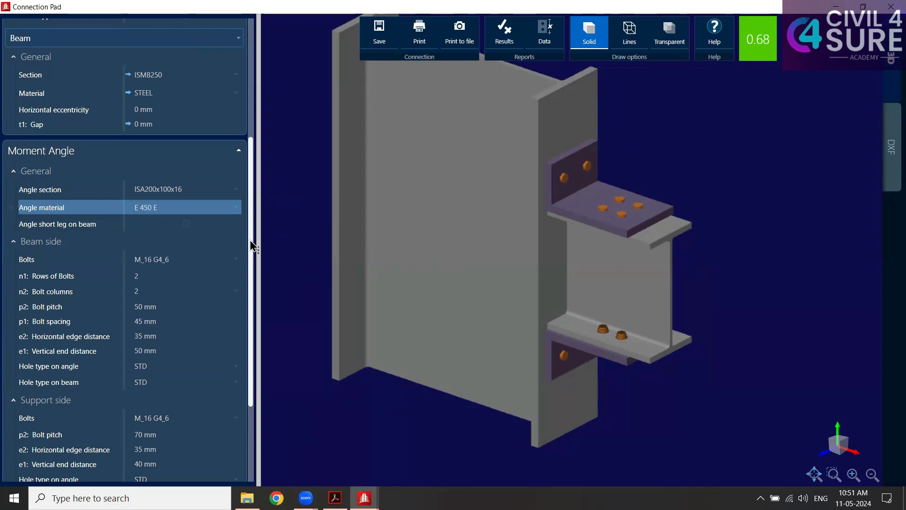
left_click(236, 212)
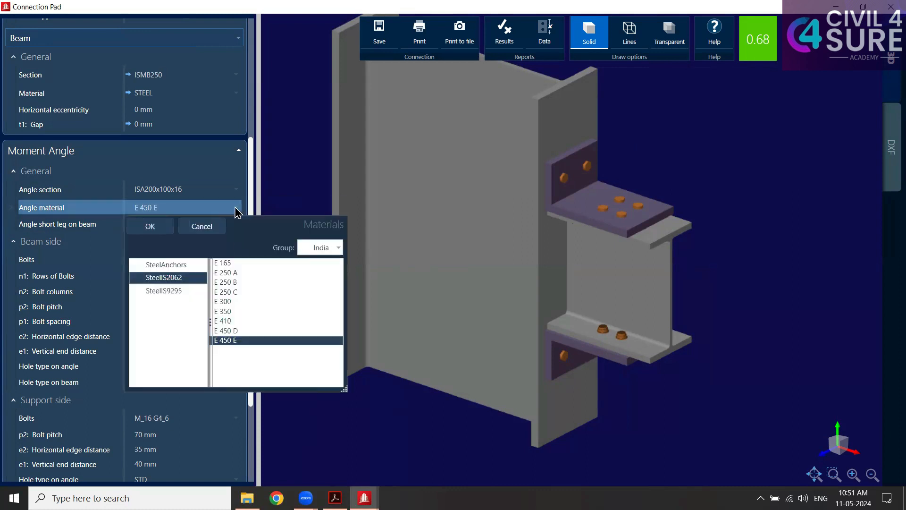
left_click(229, 321)
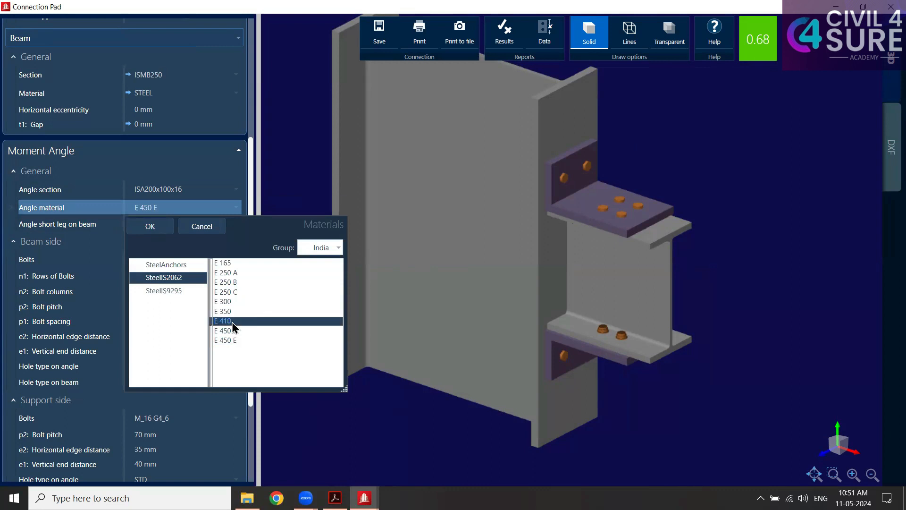
left_click(168, 233)
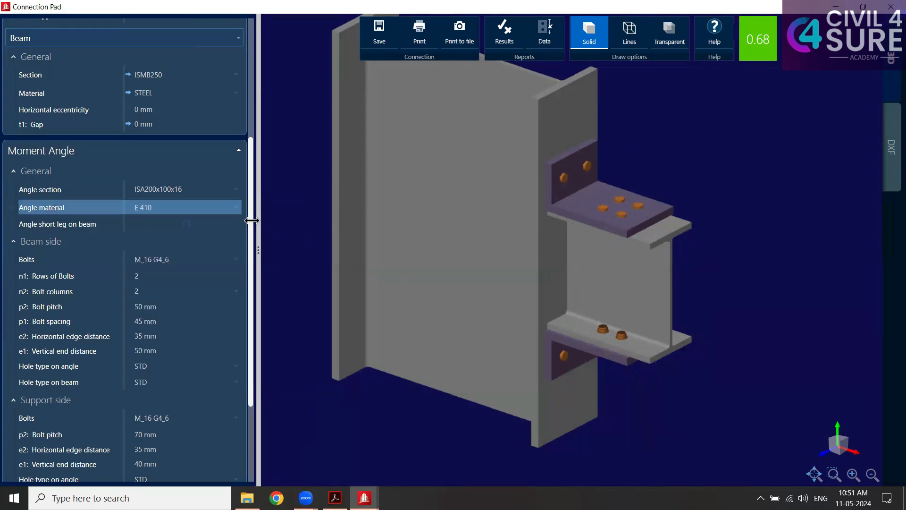
left_click(236, 212)
left_click(235, 312)
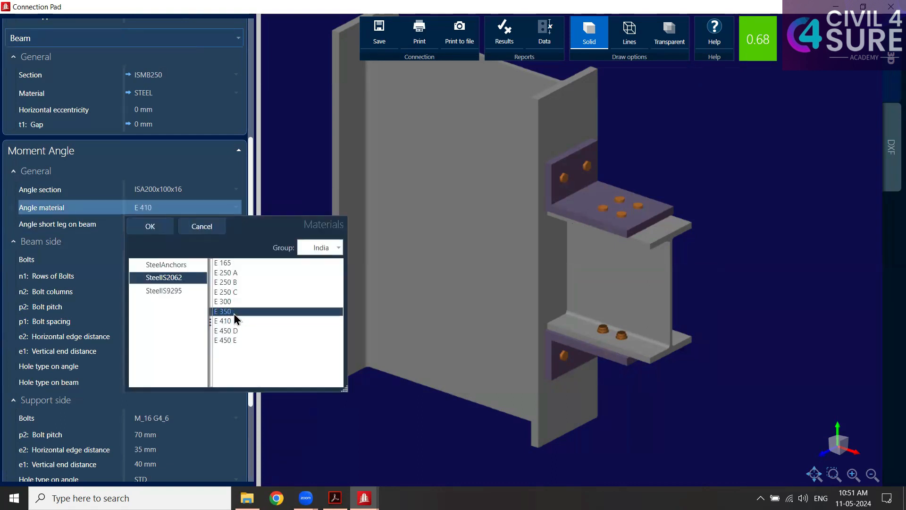
left_click(164, 231)
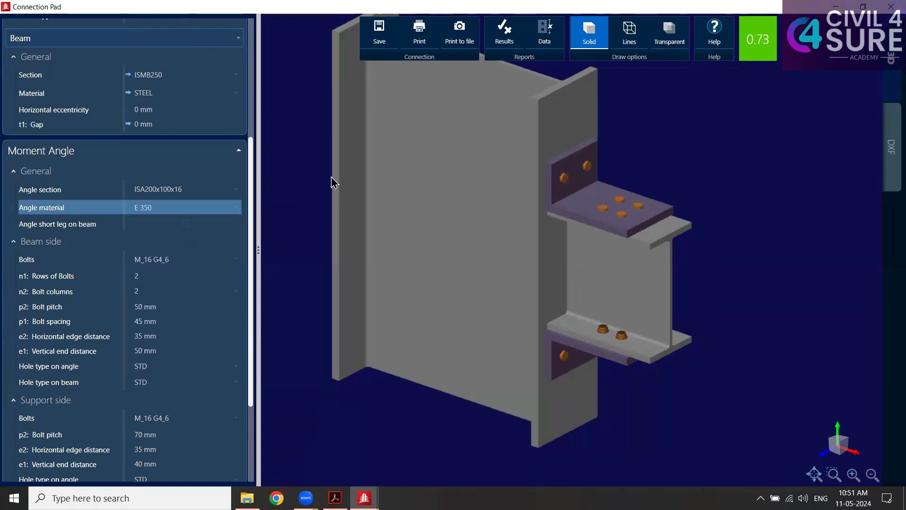
- Set the angle material to E 300
left_click(239, 211)
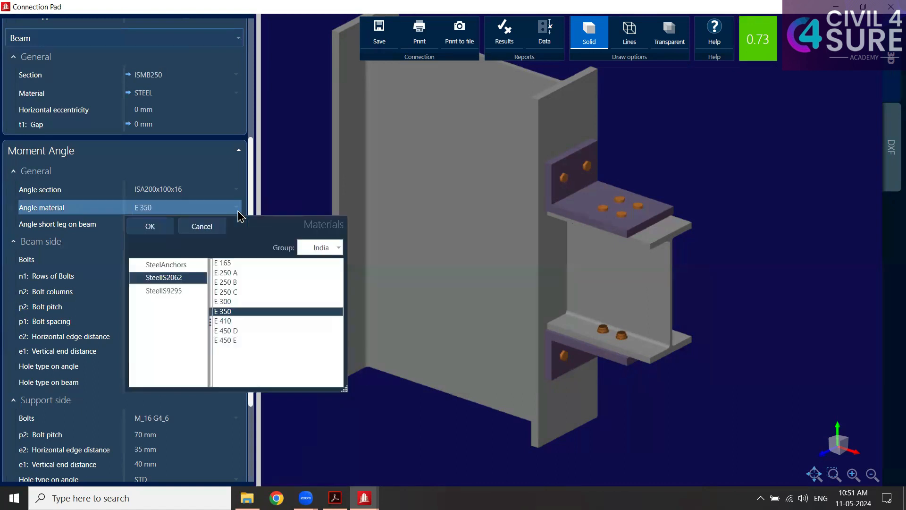
left_click(232, 302)
left_click(159, 231)
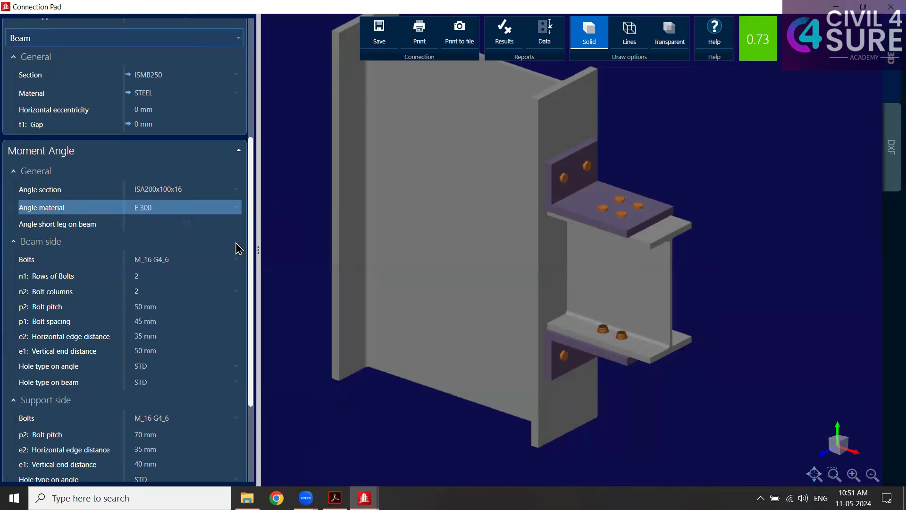
left_click(235, 208)
- Try a beam-side bolt pitch of 75 mm
left_click(159, 307)
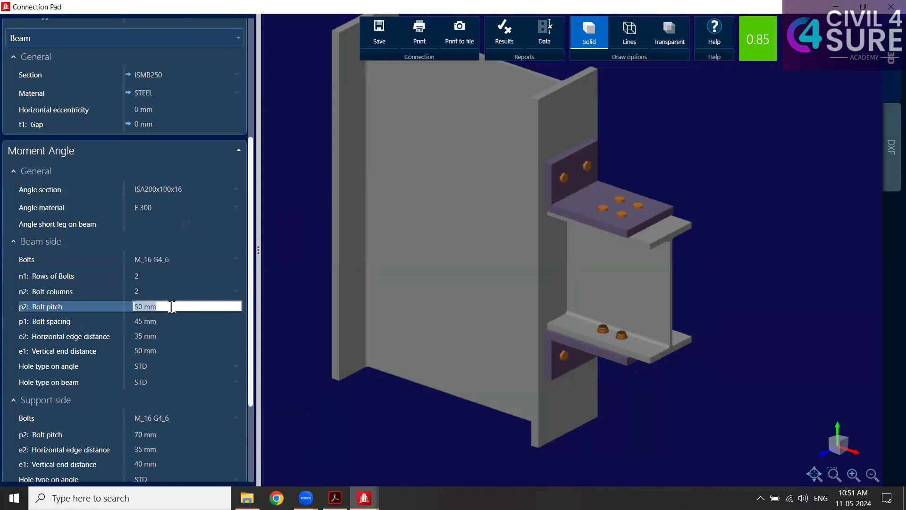
type("75")
key("Return")
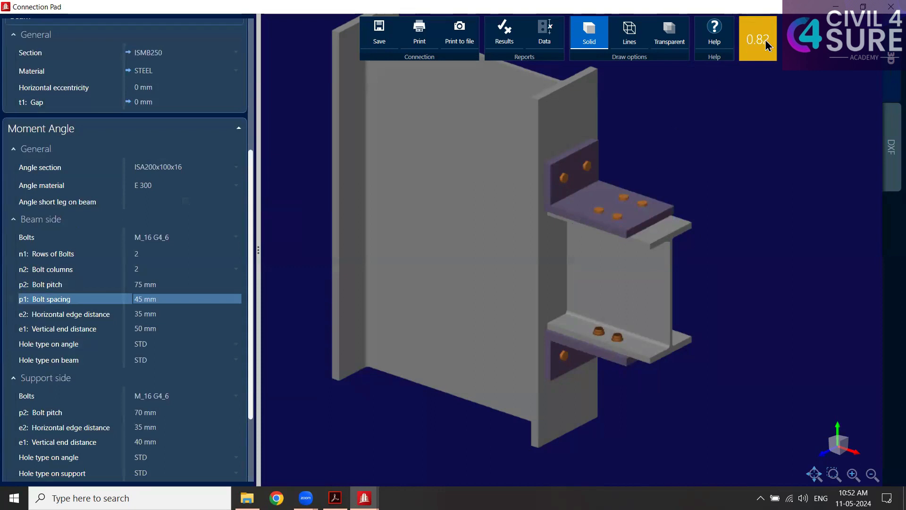
- Set the beam-side bolt pitch back to 50 mm
left_click(159, 295)
left_click(160, 299)
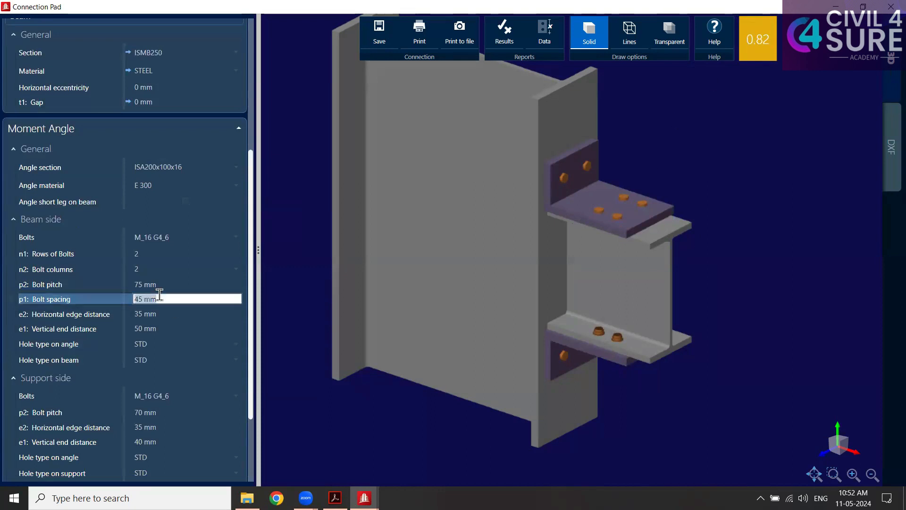
left_click(161, 285)
type("50")
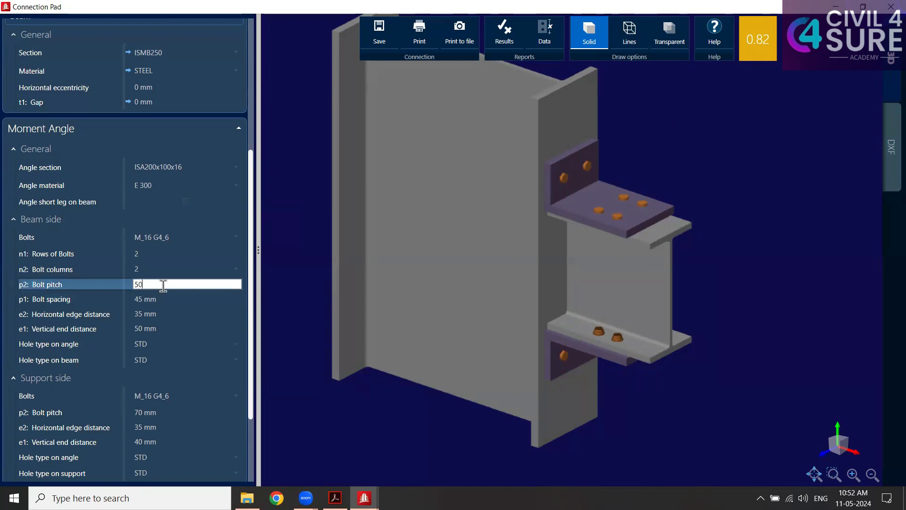
key("Return")
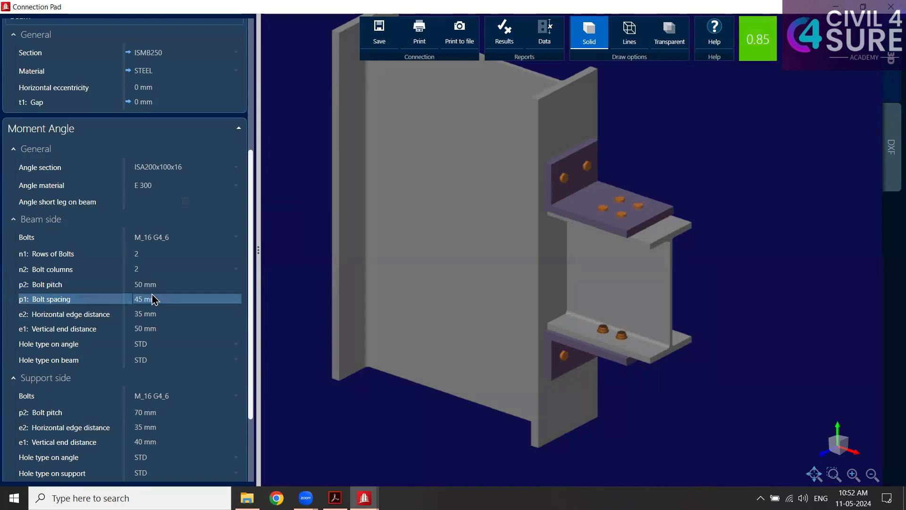
- Save the modified connection and close the Connection Pad
left_click_drag(252, 362, 259, 385)
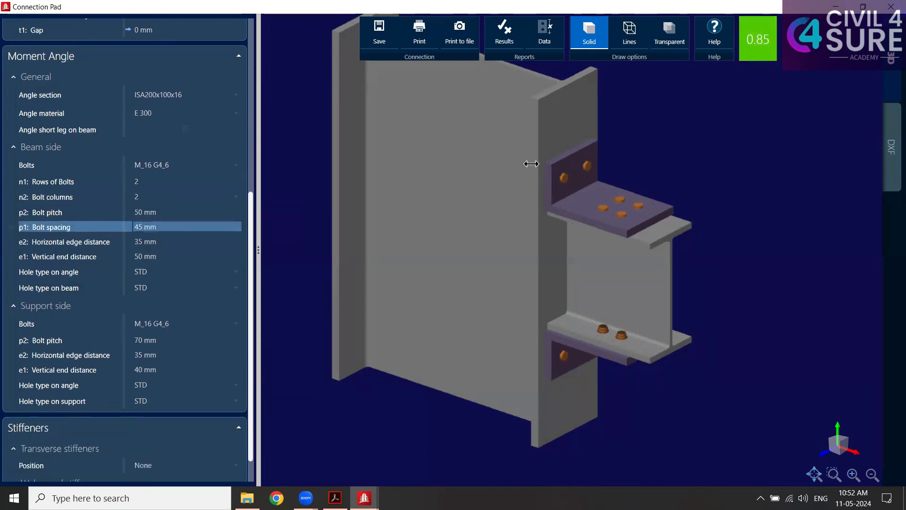
left_click(383, 35)
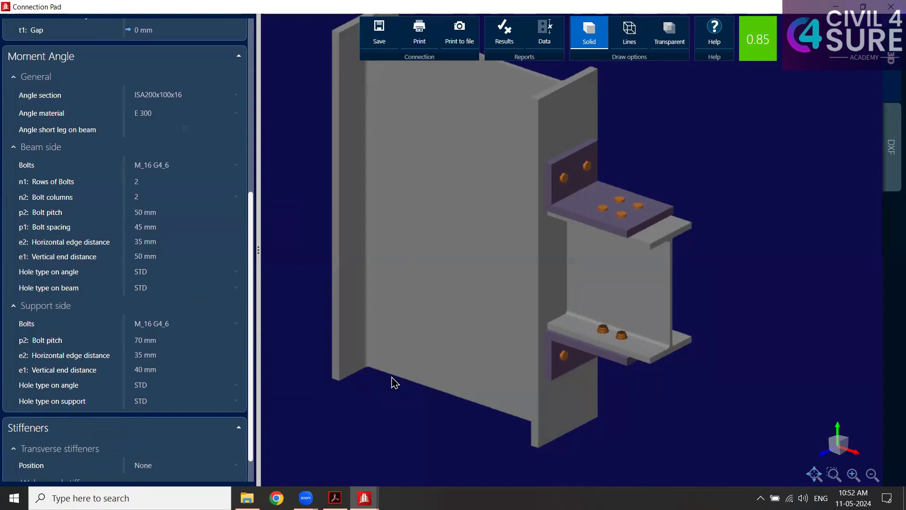
left_click(892, 7)
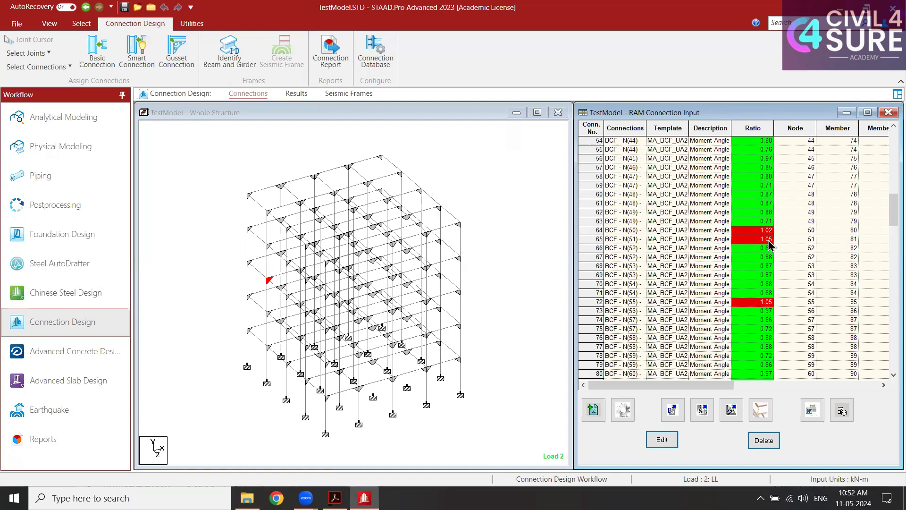
- Open connection 112 at node 85 for editing and check its angle moment capacity in the results report
left_click_drag(893, 226, 886, 242)
left_click_drag(896, 245, 892, 273)
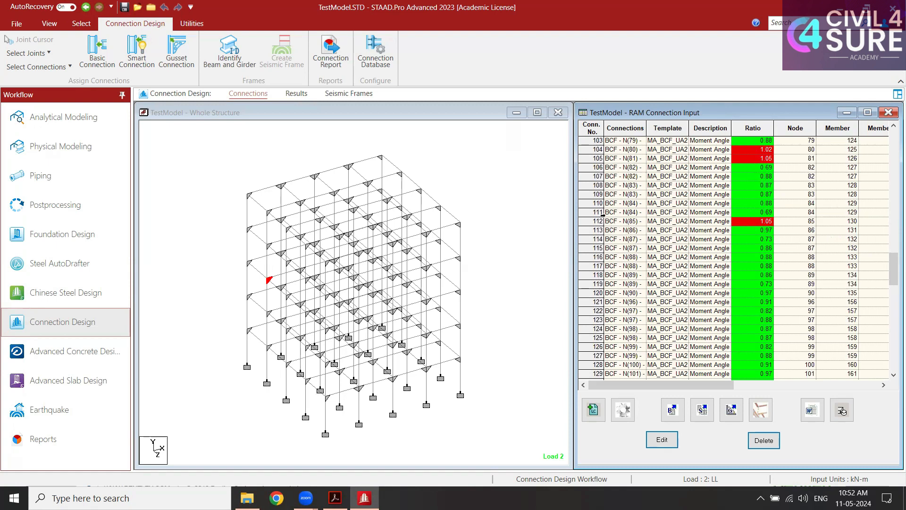
left_click(598, 221)
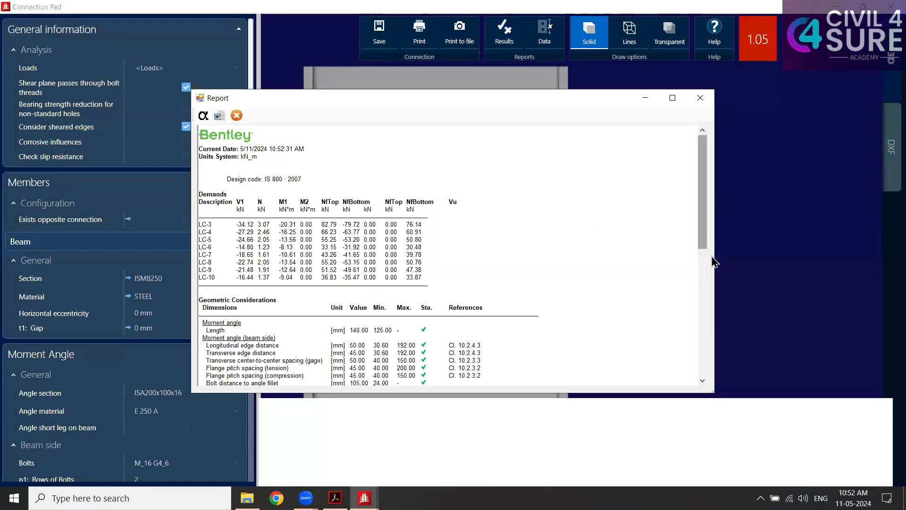
left_click_drag(702, 182, 703, 283)
left_click_drag(206, 274, 282, 272)
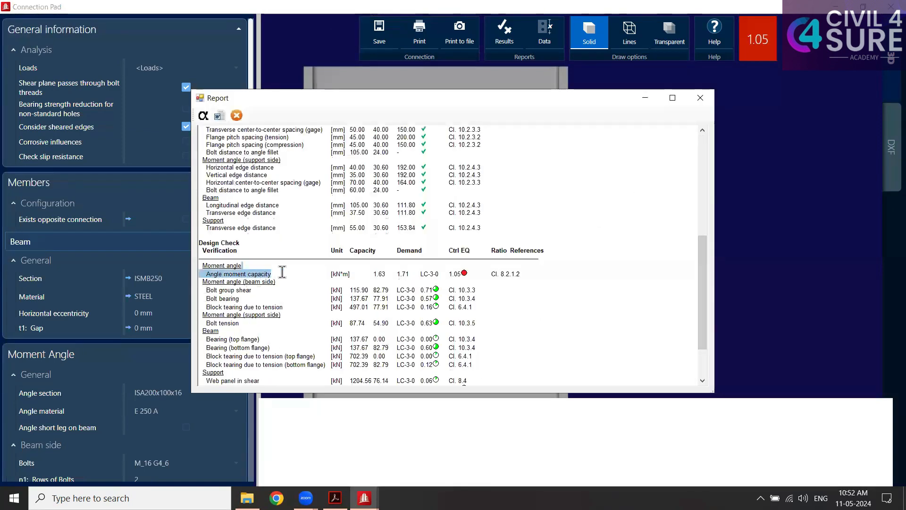
left_click(282, 272)
left_click(699, 98)
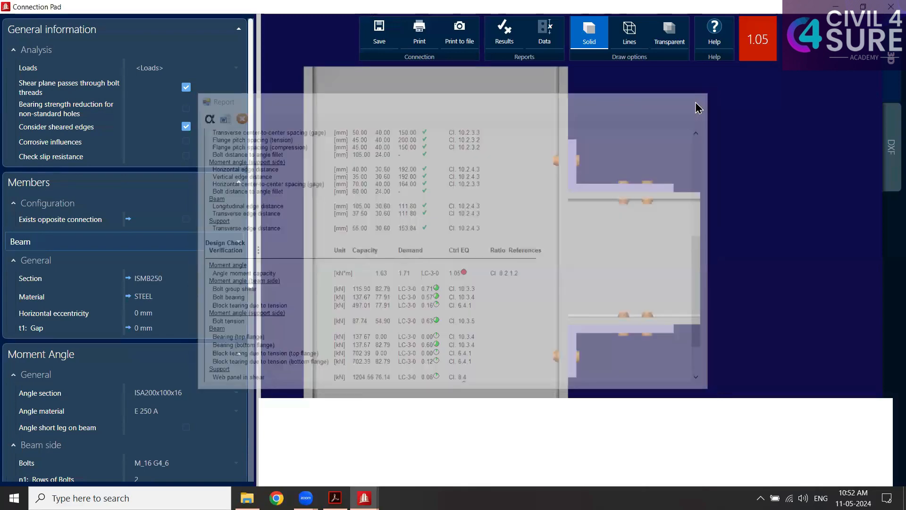
- Set the angle material of connection 112 to E 410, keep the change and close the Connection Pad
left_click(237, 414)
left_click(237, 414)
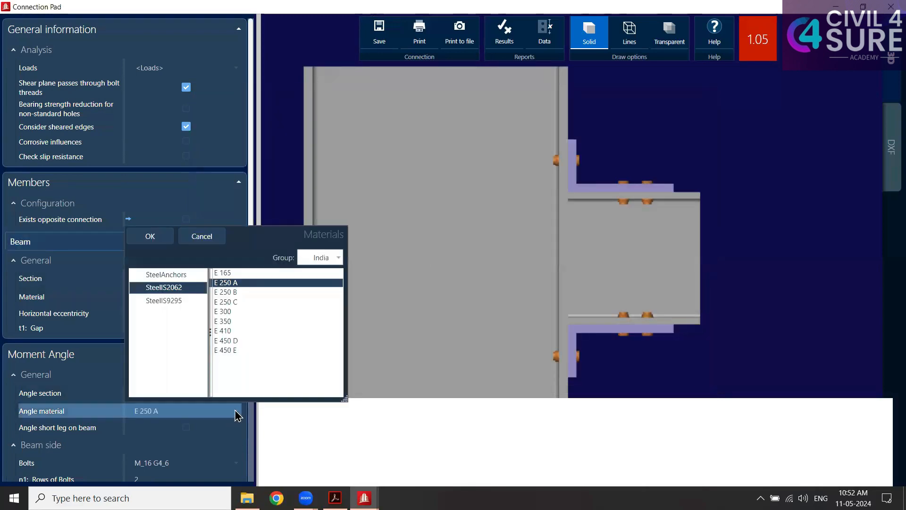
left_click(230, 332)
left_click(171, 241)
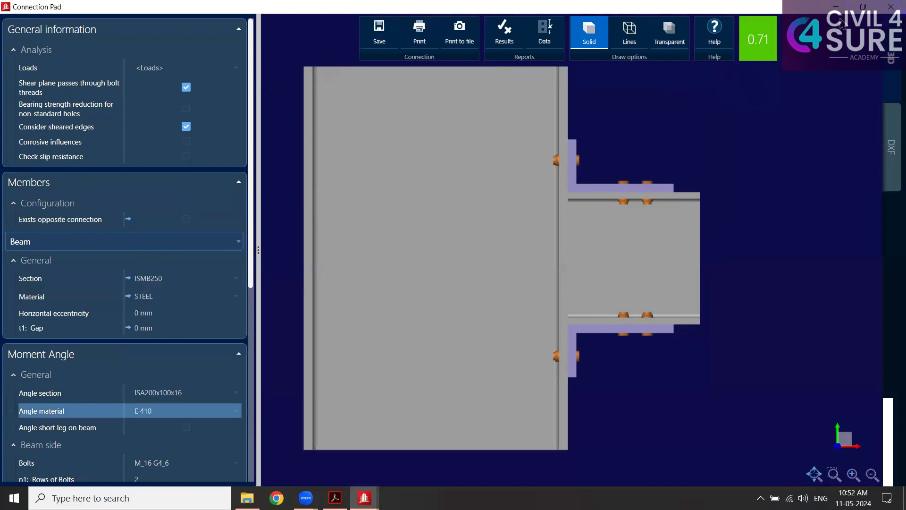
left_click(883, 8)
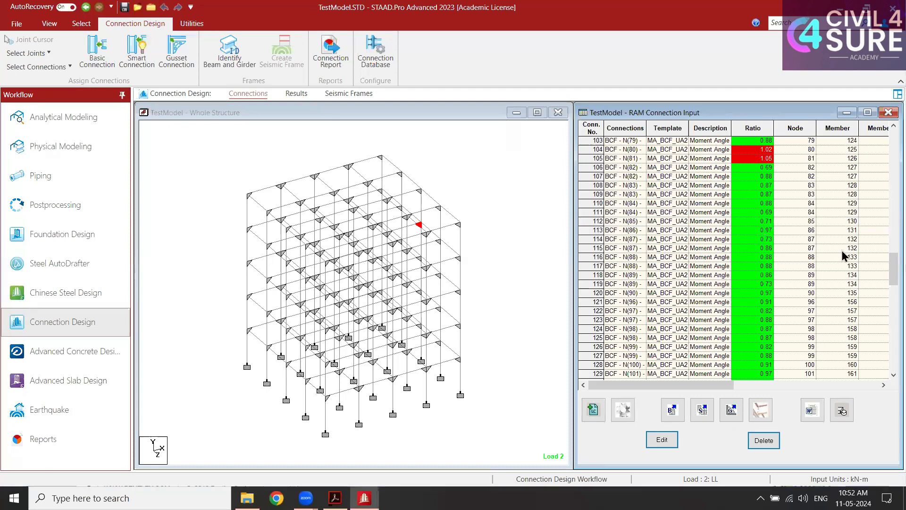
- Review the ratios of the remaining connections down to the end of the table and inspect the connection symbols in the frame
left_click_drag(890, 263, 892, 355)
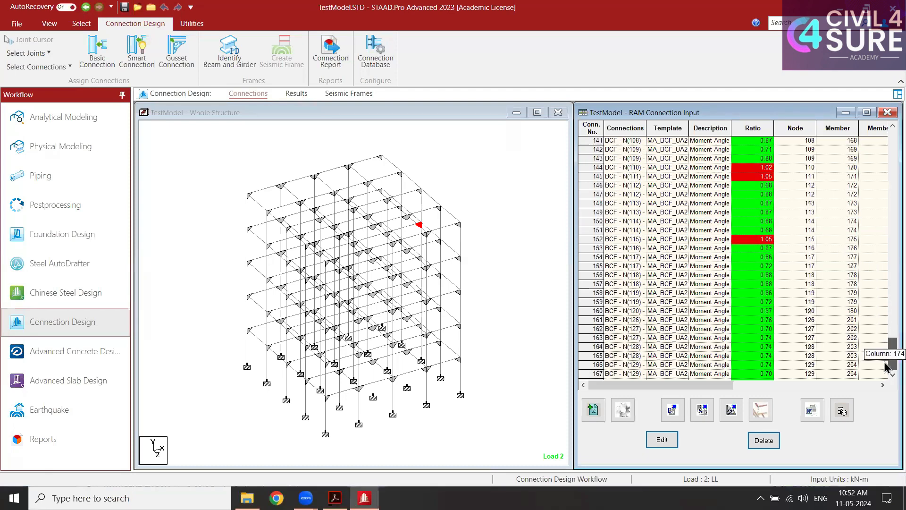
left_click(500, 315)
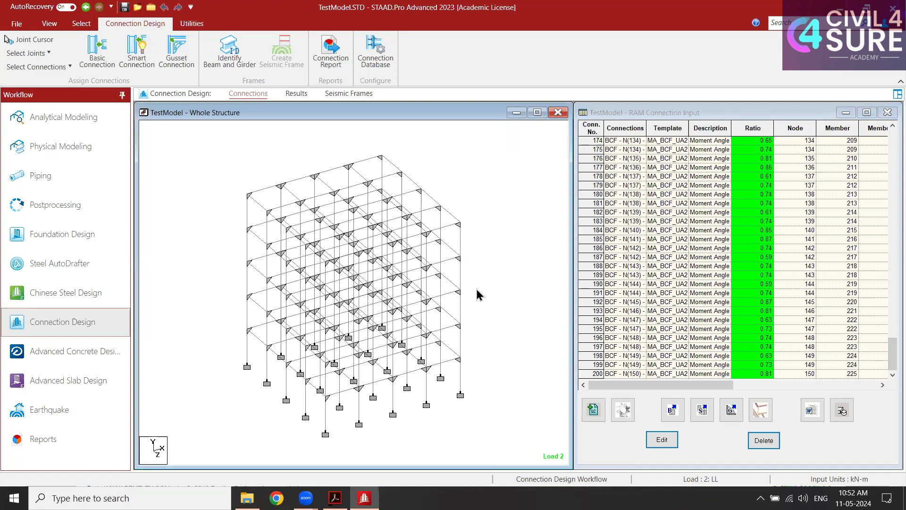
scroll(504, 265, "up", 3)
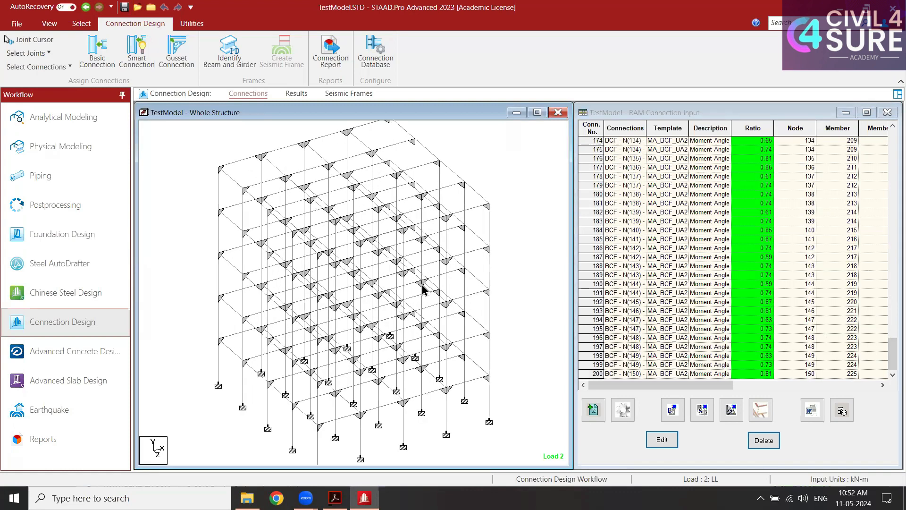
scroll(423, 288, "up", 4)
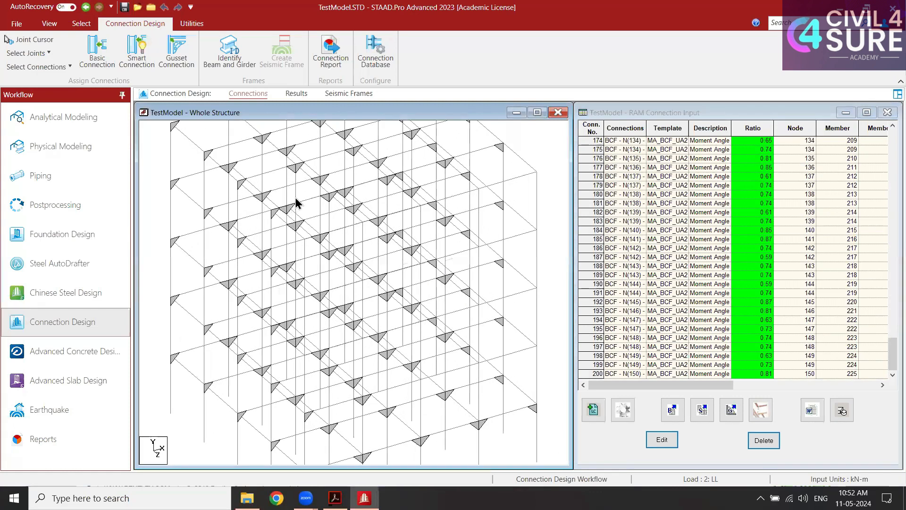
scroll(296, 203, "up", 3)
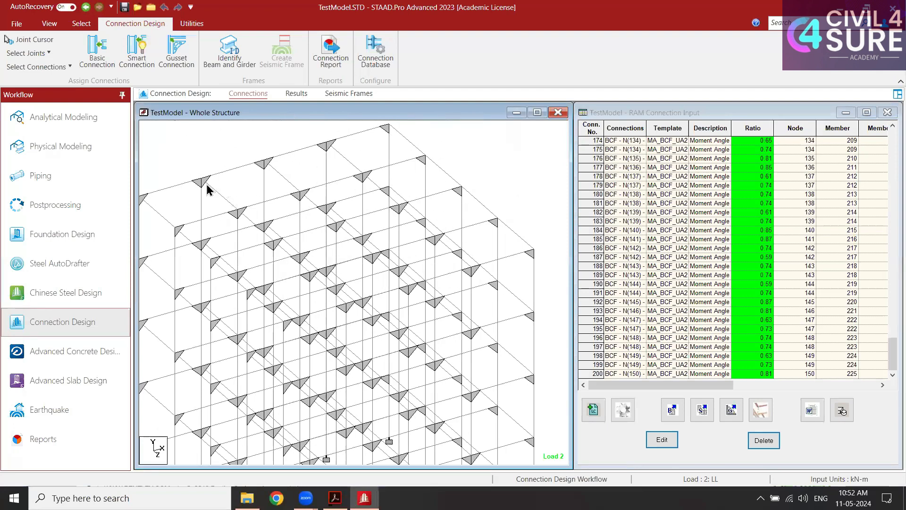
- Pick the connection at node 24 in the model with the Joint Cursor to locate its table row, and clear the selection
left_click(29, 39)
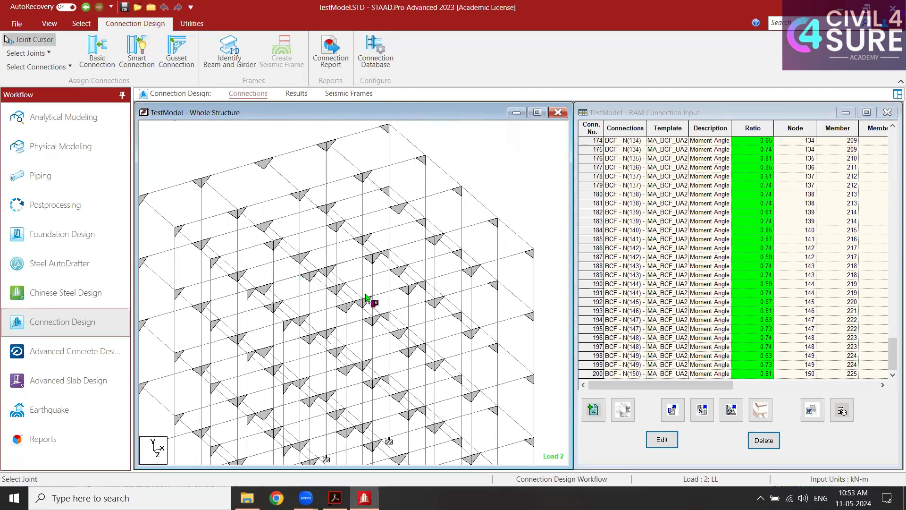
left_click(325, 210)
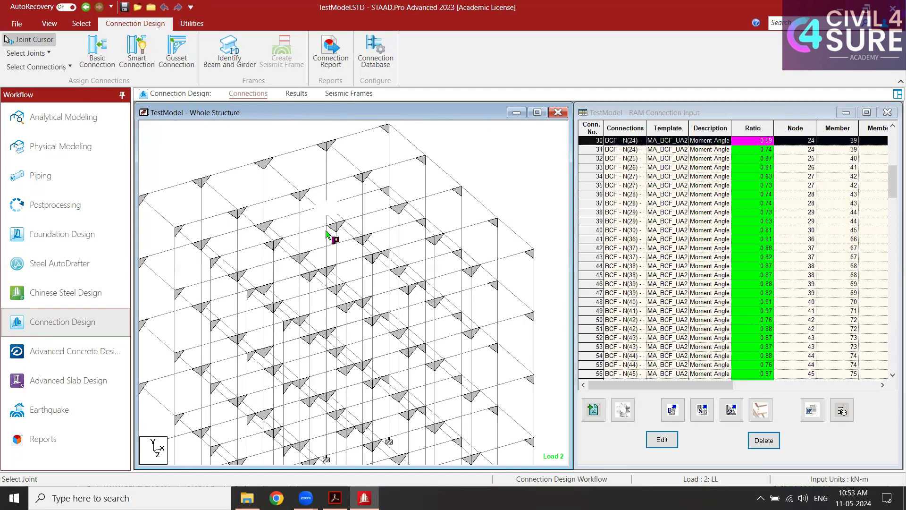
scroll(338, 217, "up", 2)
scroll(335, 211, "up", 4)
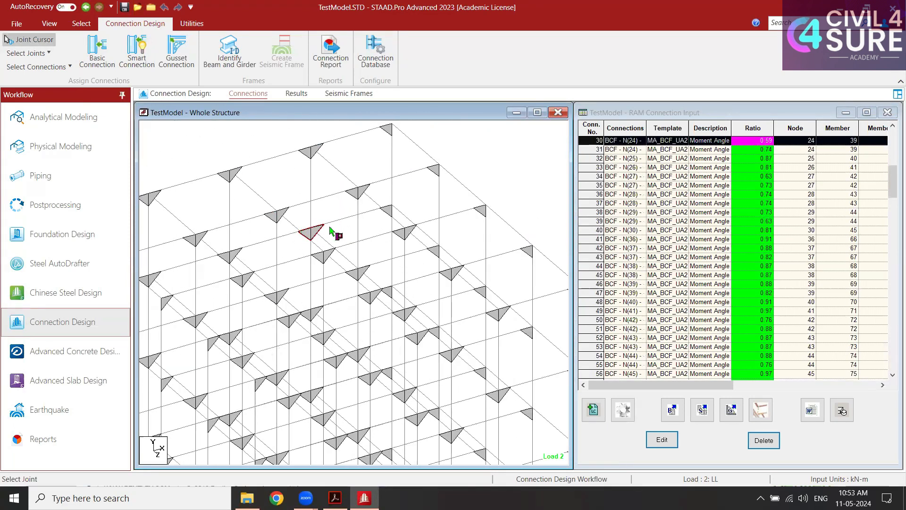
scroll(330, 228, "down", 5)
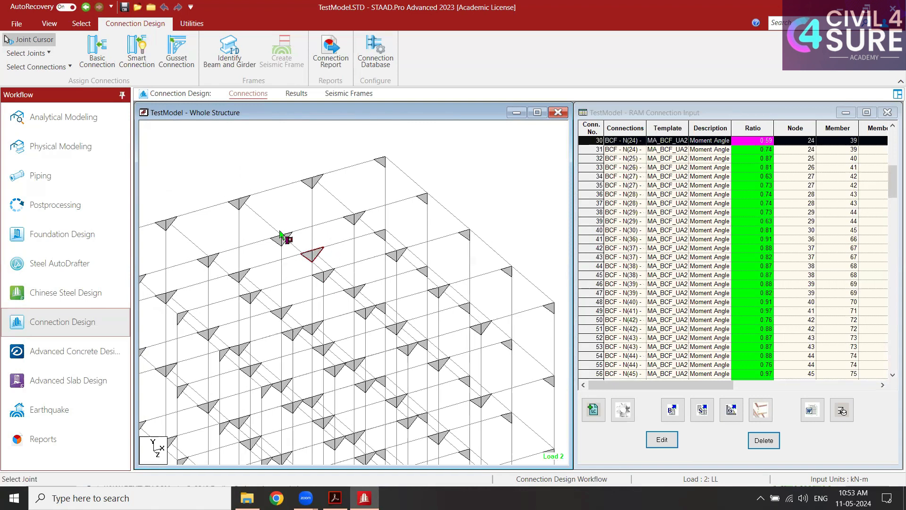
scroll(332, 269, "down", 8)
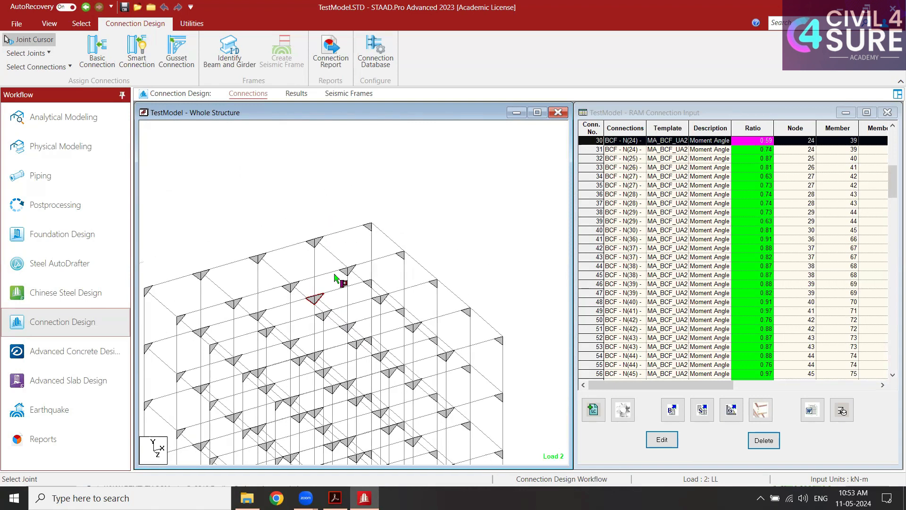
middle_click_drag(382, 296, 424, 233)
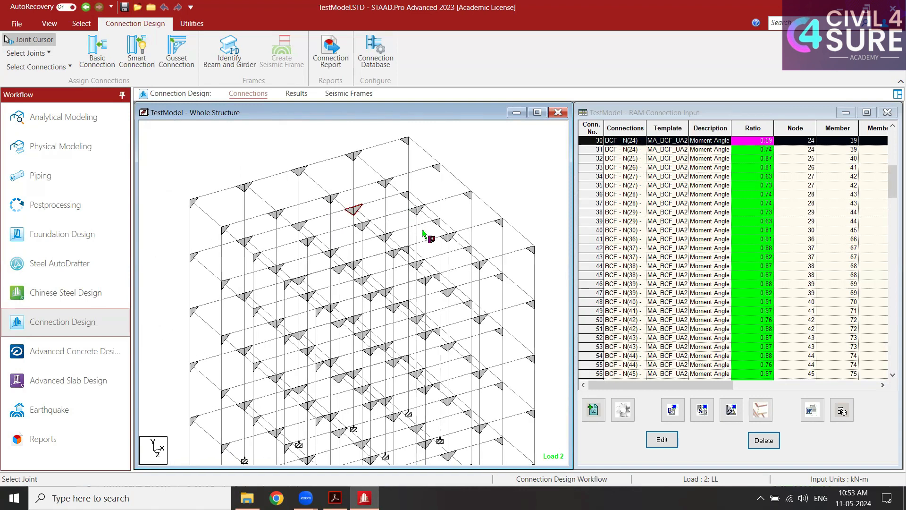
left_click(535, 173)
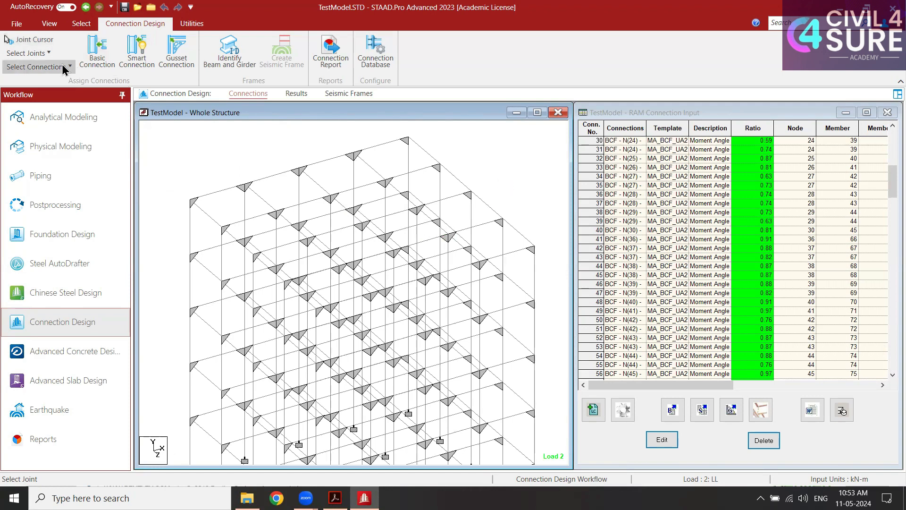
- Select all beam-column web joints and start assigning a basic connection, opening the list of connection types
left_click(29, 53)
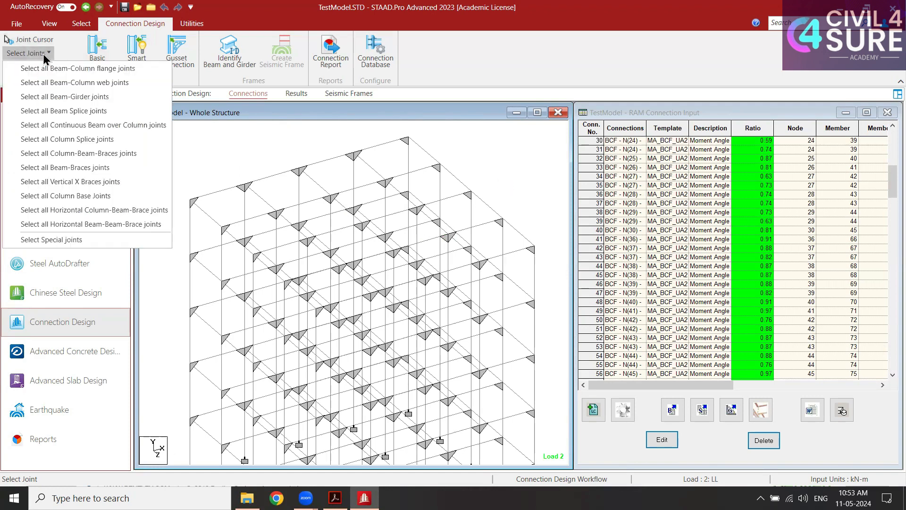
left_click(66, 84)
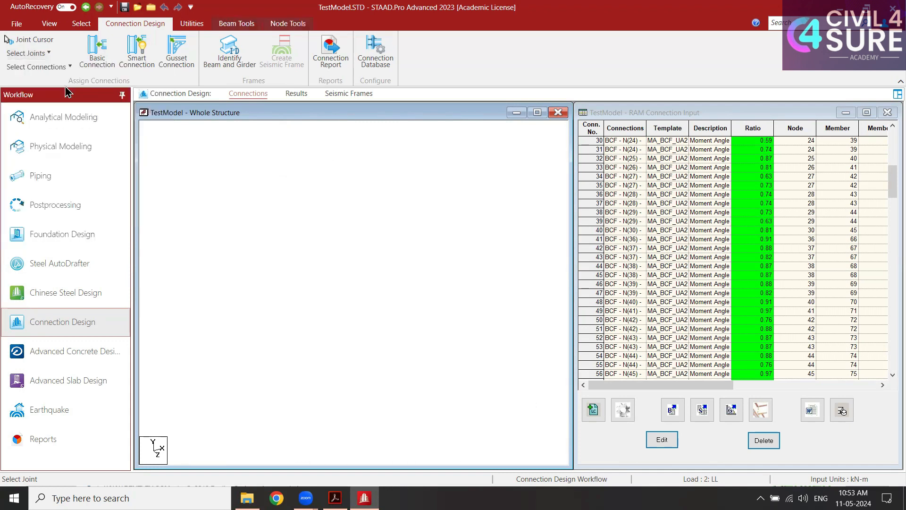
left_click(97, 61)
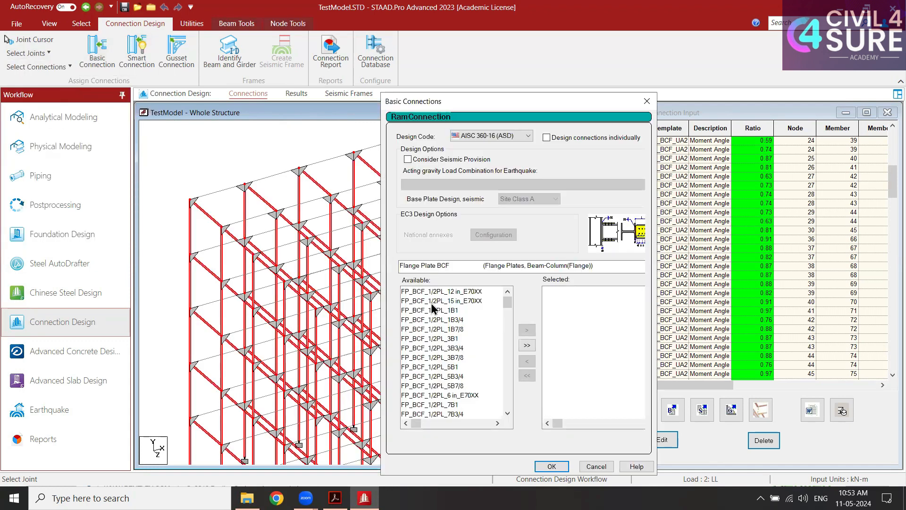
left_click(475, 266)
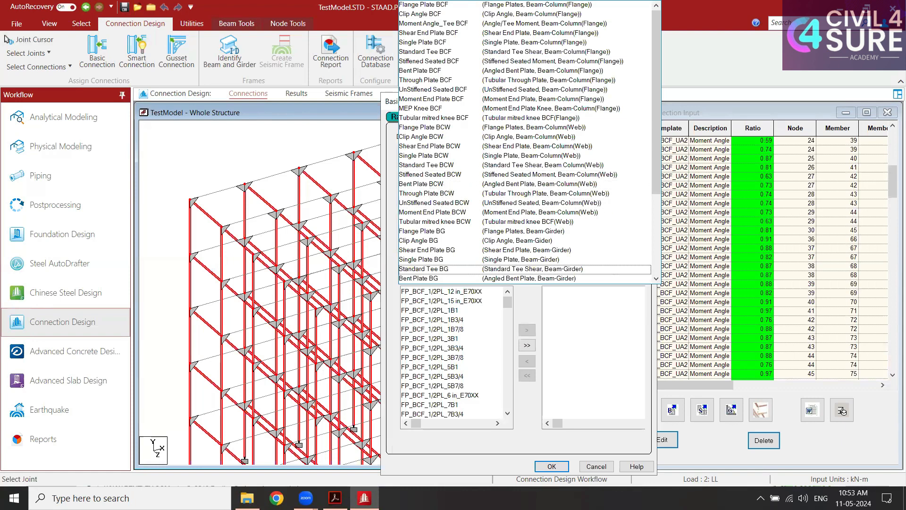
- Switch to the connection design PDF in Adobe Acrobat Reader and examine the connection families and the beam-column flange and web connection types
left_click(335, 498)
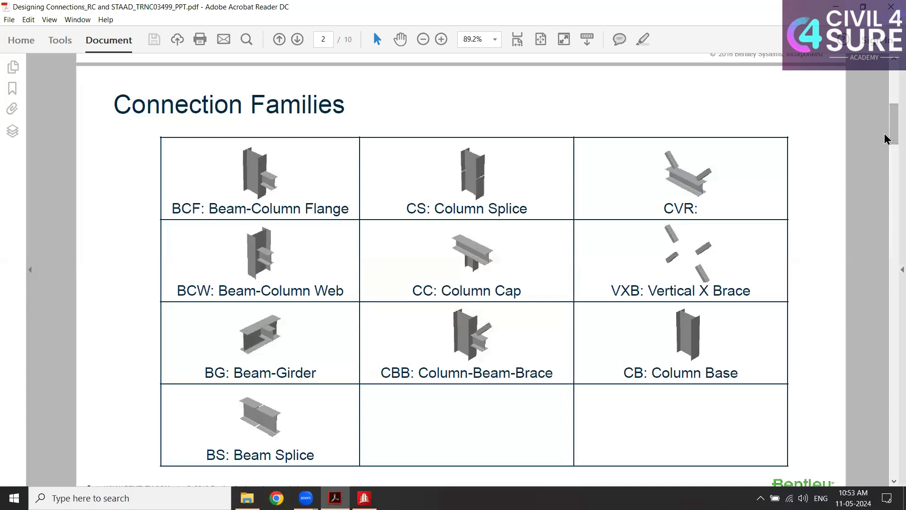
left_click(902, 137)
left_click(766, 287)
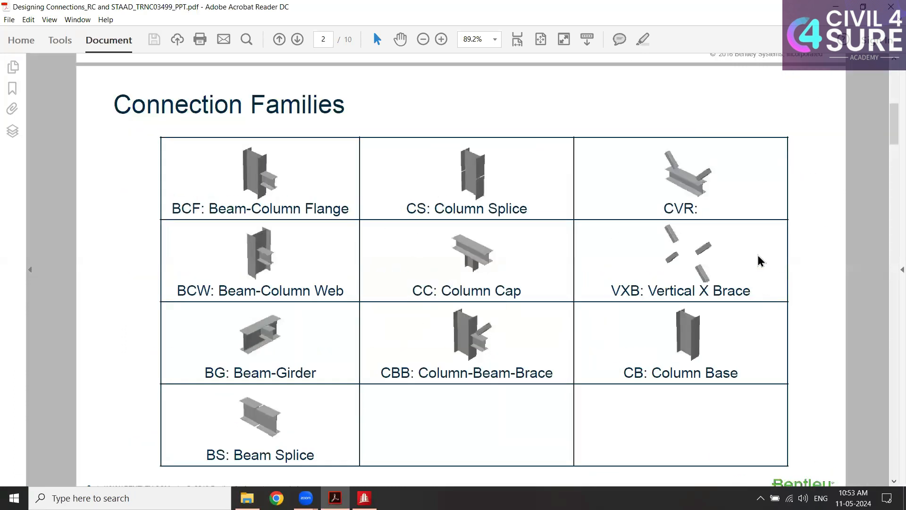
left_click_drag(174, 209, 319, 213)
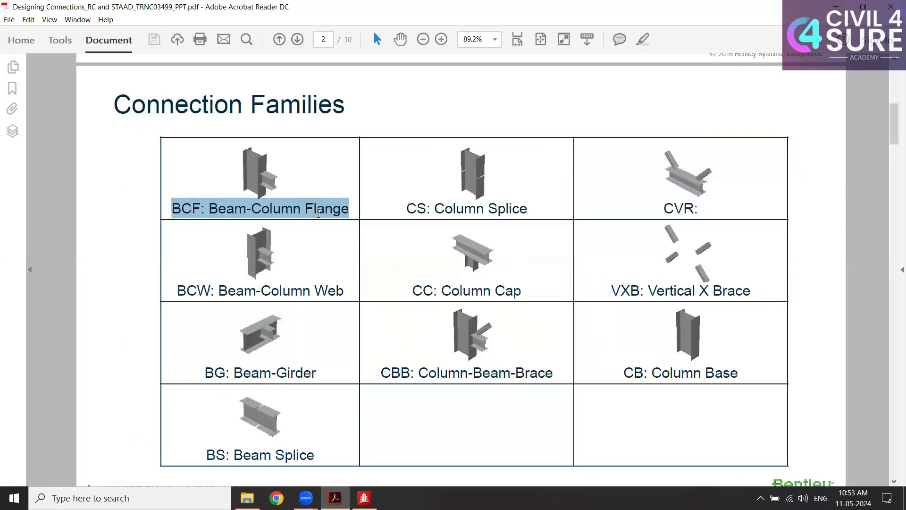
left_click_drag(177, 290, 311, 292)
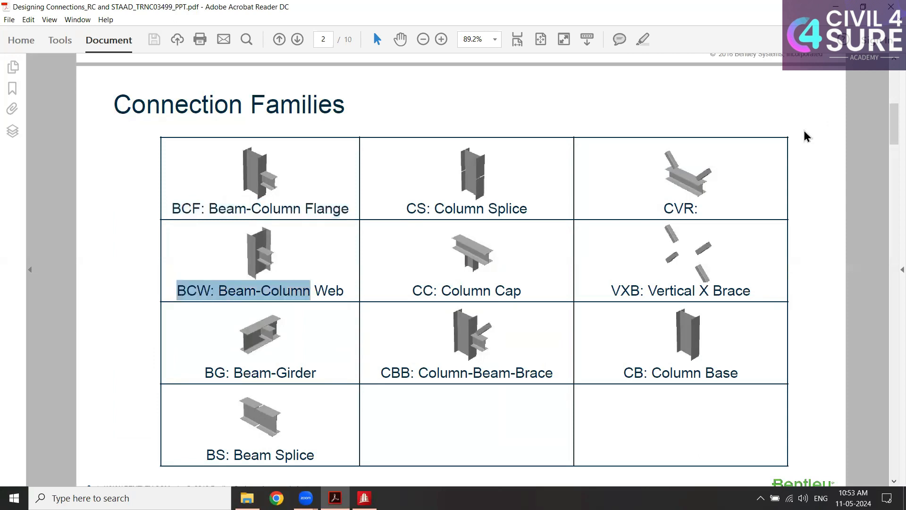
left_click_drag(886, 112, 886, 162)
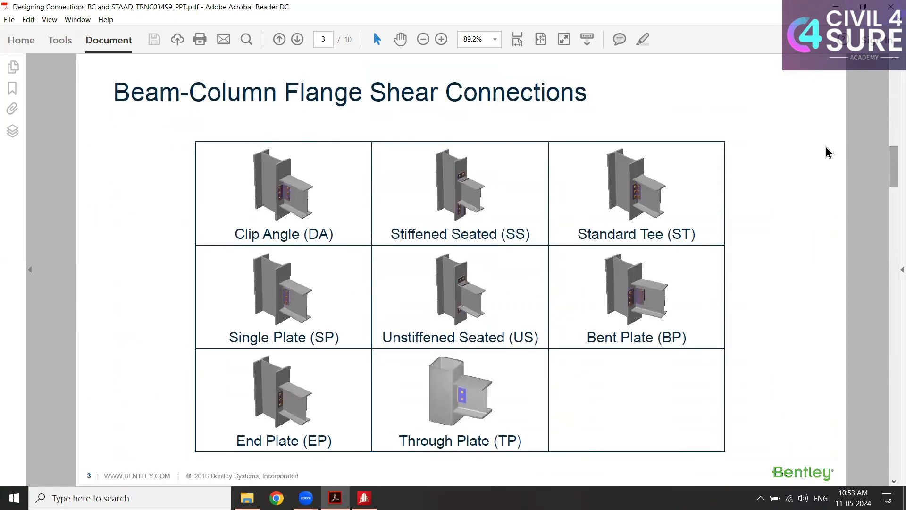
left_click_drag(115, 92, 448, 96)
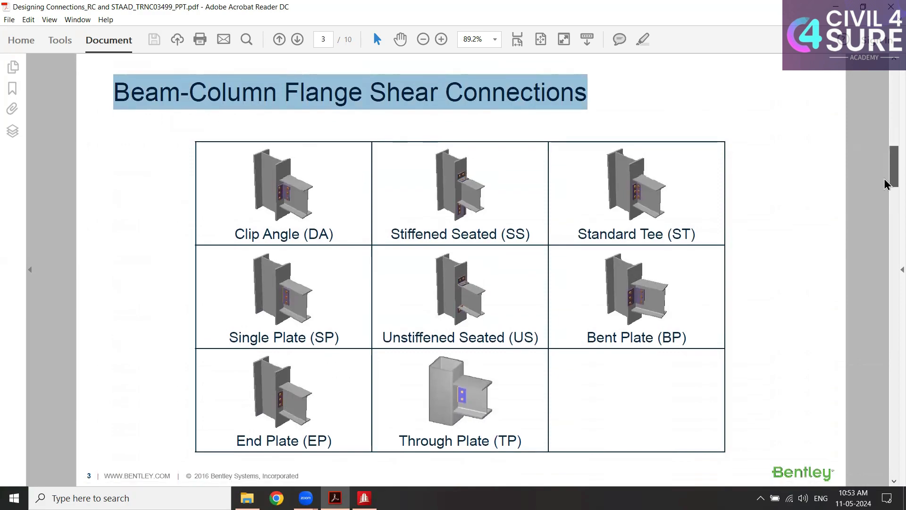
left_click_drag(892, 178, 887, 297)
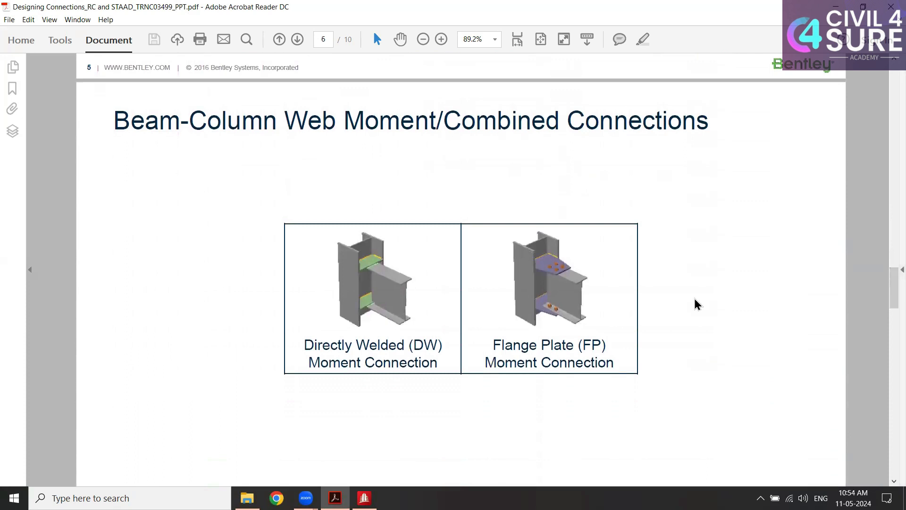
scroll(890, 292, "up", 1)
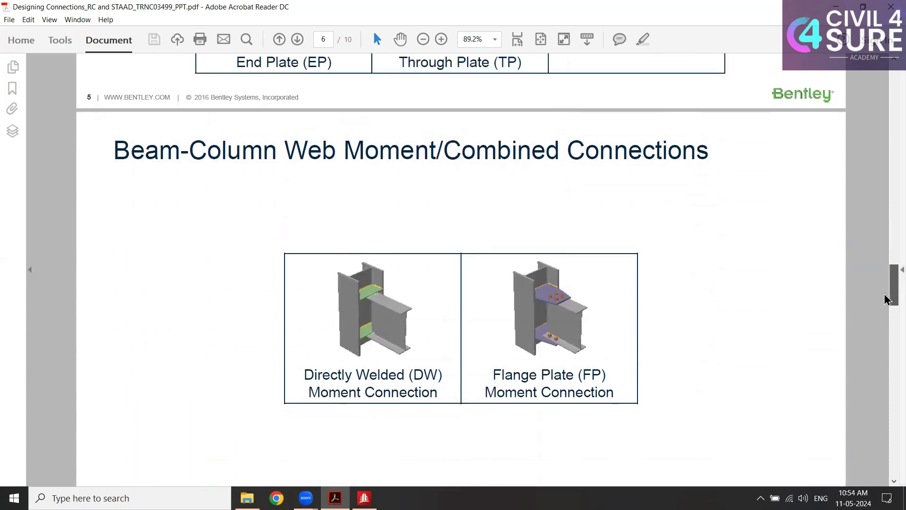
- Return to STAAD.Pro, try the Moment End Plate BCW connection type and set the design code to IS 800-2007
left_click(364, 498)
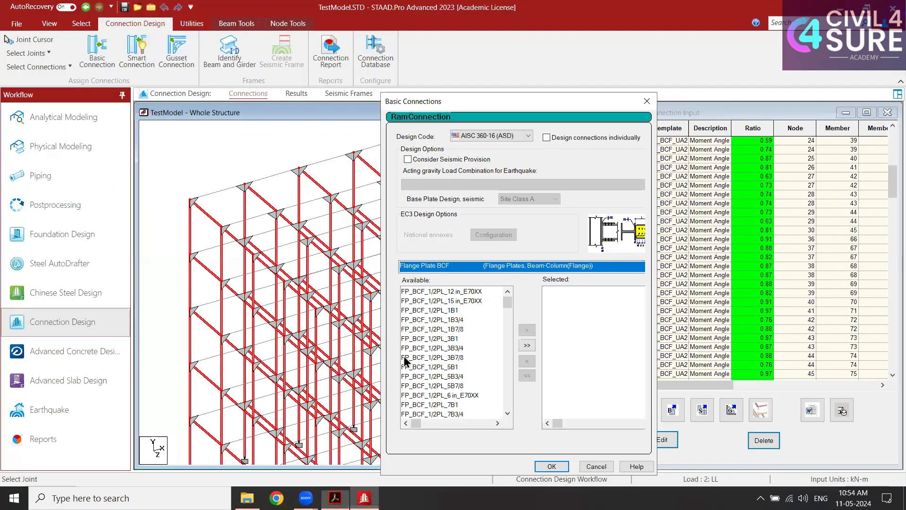
left_click(494, 269)
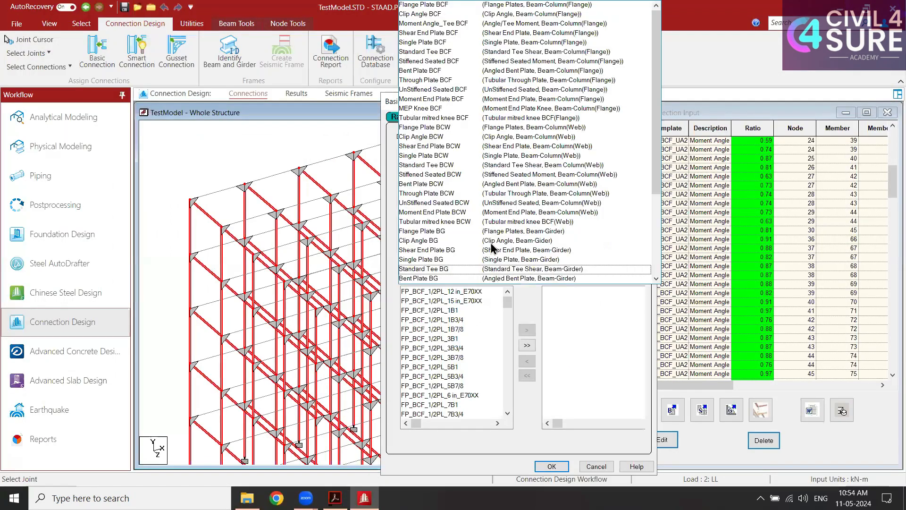
left_click(458, 213)
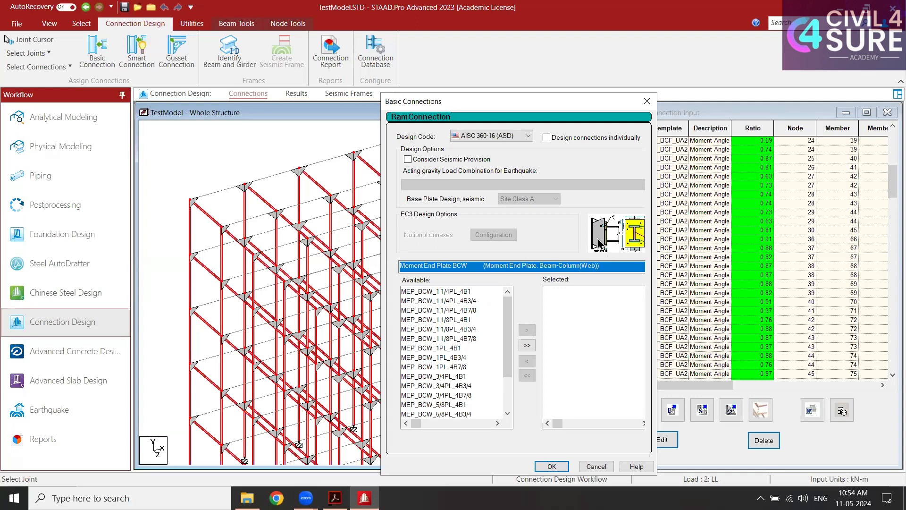
left_click(469, 134)
left_click(489, 238)
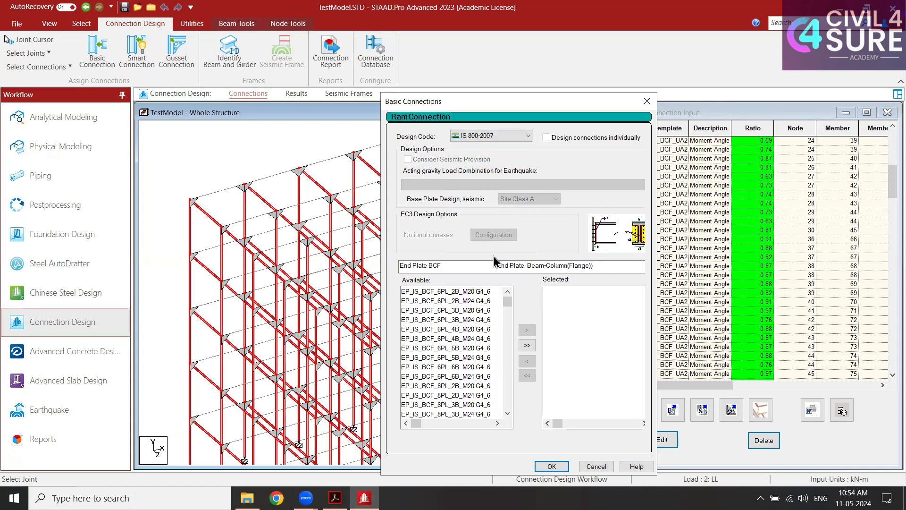
- Assign End Plate BCW connections to the selected web joints using the 6PL templates from 2B_M20 through 6B_M24
left_click(501, 267)
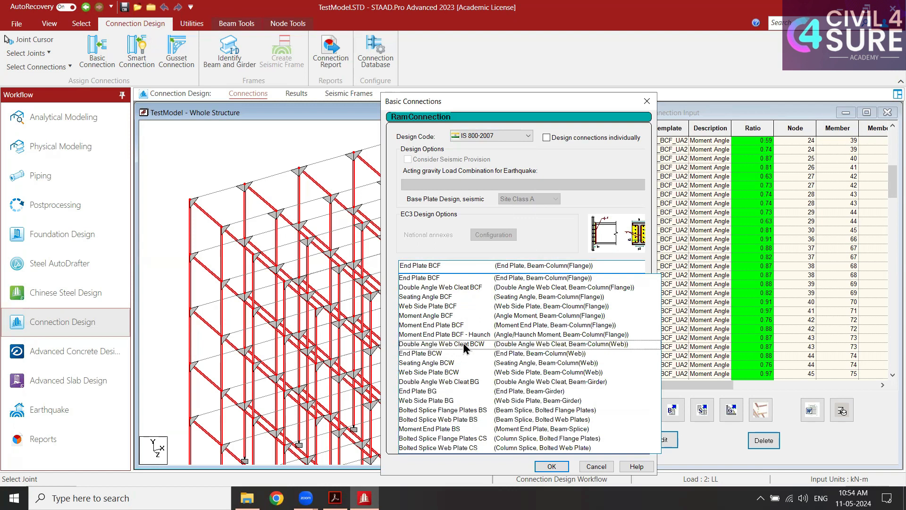
left_click(439, 355)
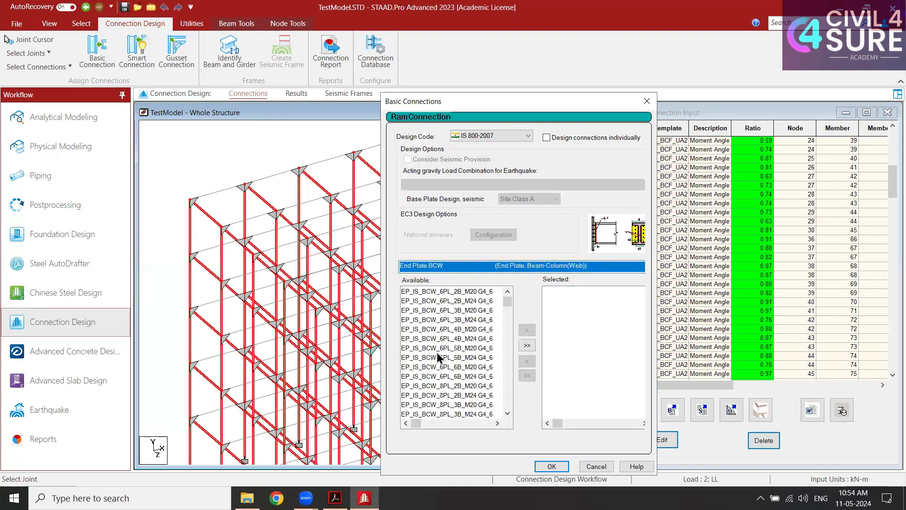
left_click(489, 292)
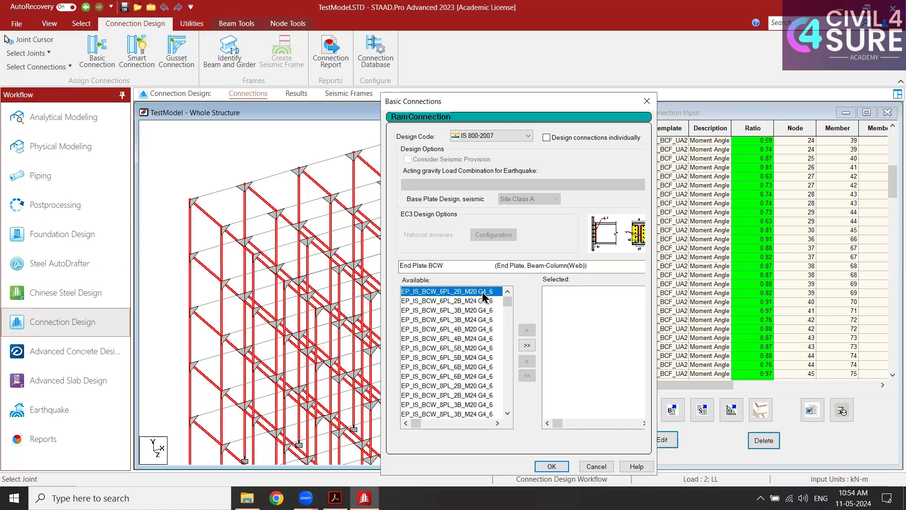
left_click(475, 357, "shift")
left_click(480, 376, "shift")
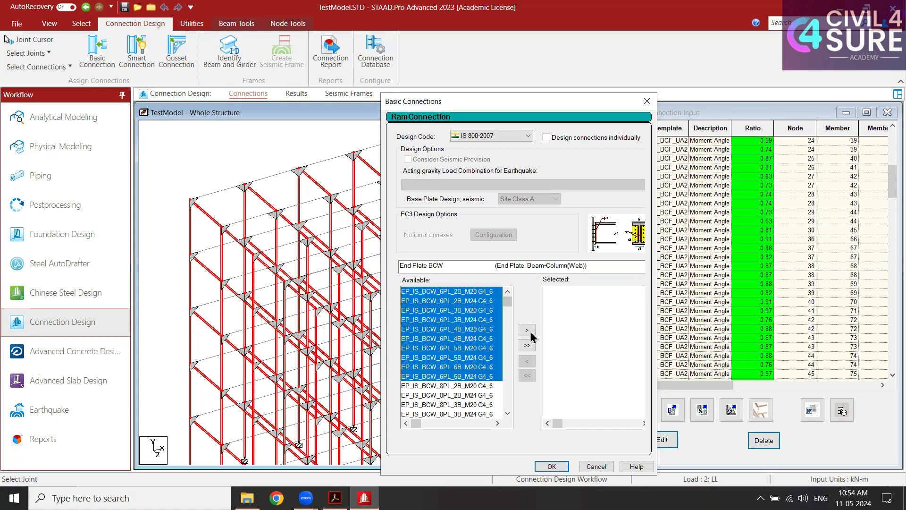
left_click(528, 330)
left_click(551, 466)
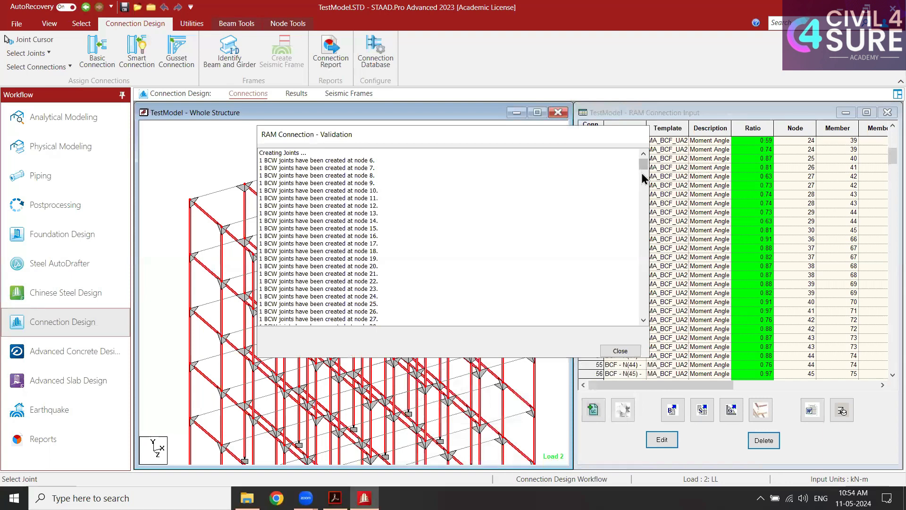
- Review the validation log for the beam-column web joints, close it, and find their rows in the connection table
left_click_drag(642, 165, 568, 314)
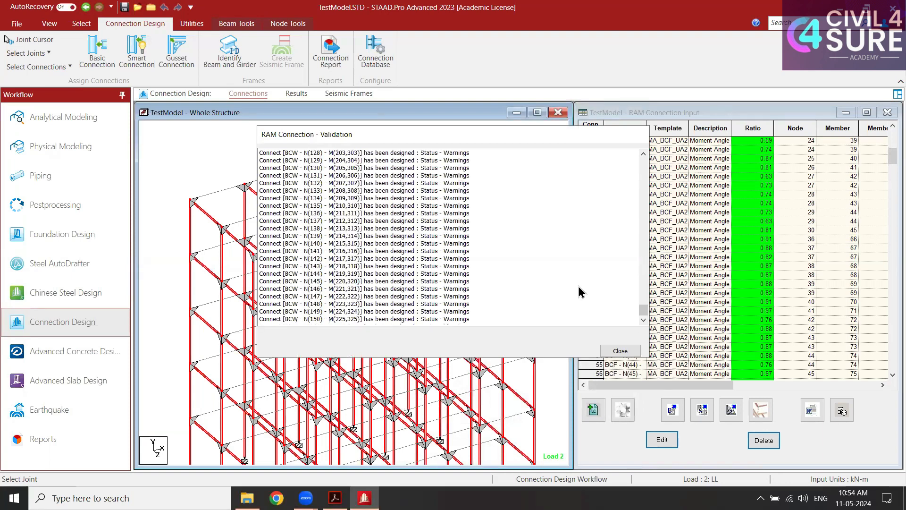
left_click_drag(643, 312, 642, 301)
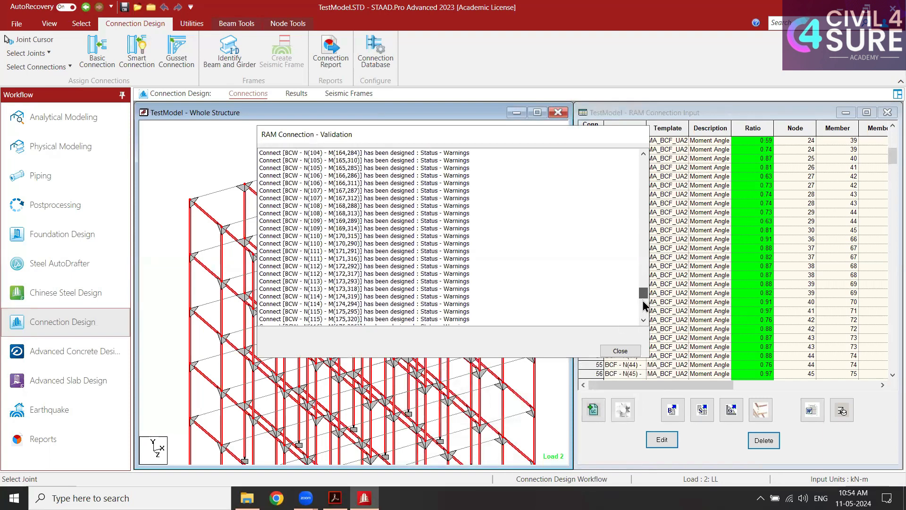
left_click(621, 351)
left_click_drag(892, 159, 885, 255)
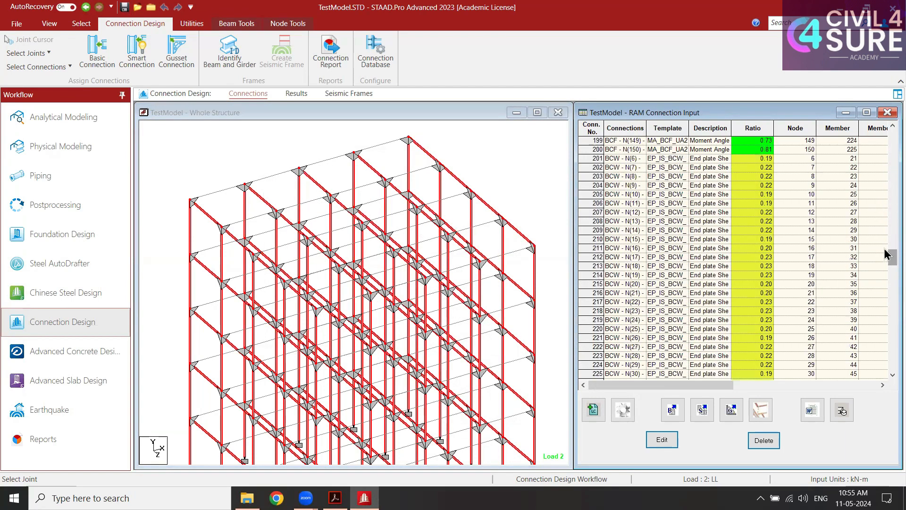
- Open the BCW connection at node 6 for editing and examine its results report, especially the end plate thickness check
left_click(597, 158)
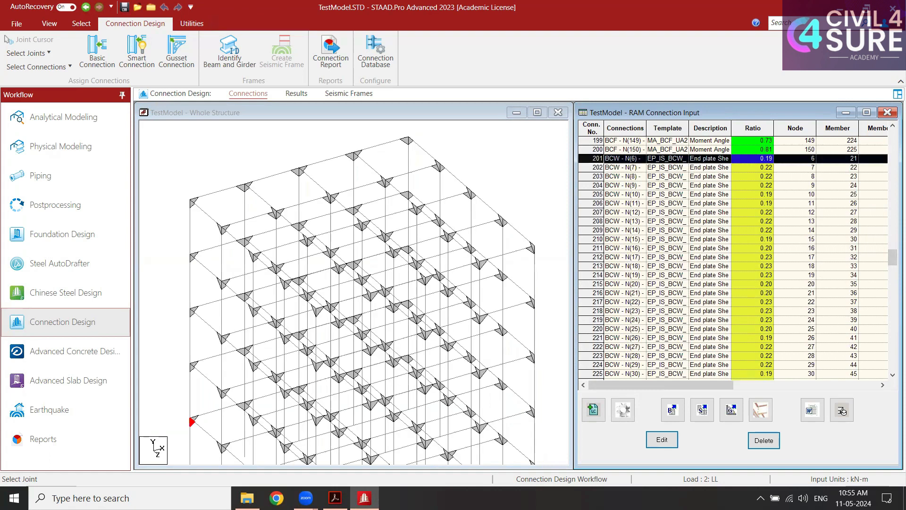
left_click(662, 440)
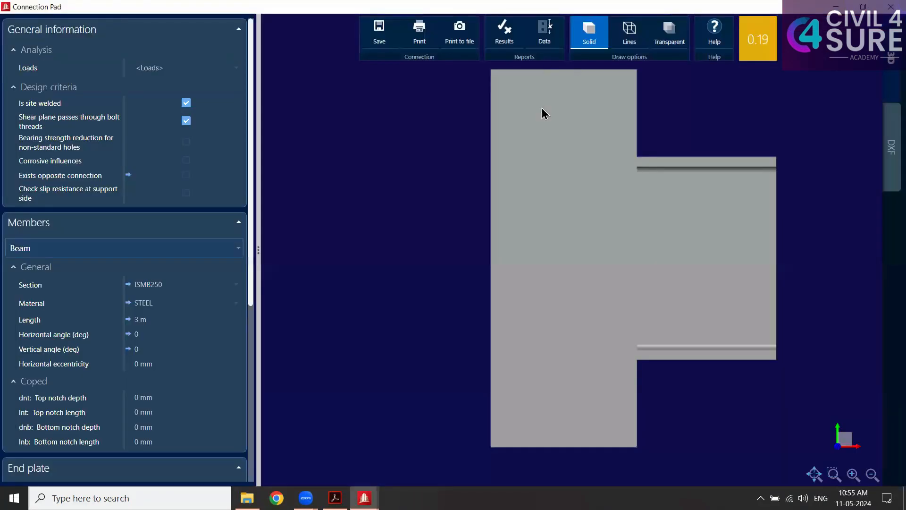
left_click(506, 46)
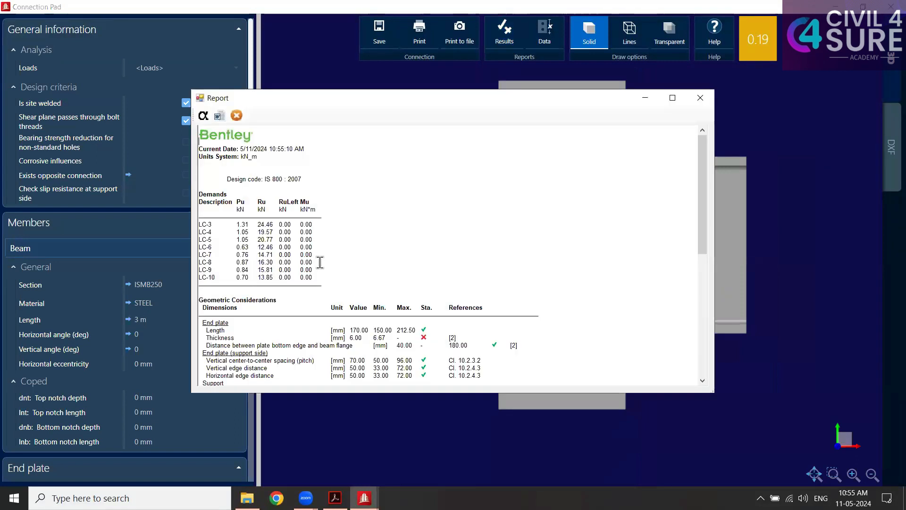
left_click_drag(234, 343, 350, 338)
left_click(357, 337)
left_click_drag(703, 236, 718, 373)
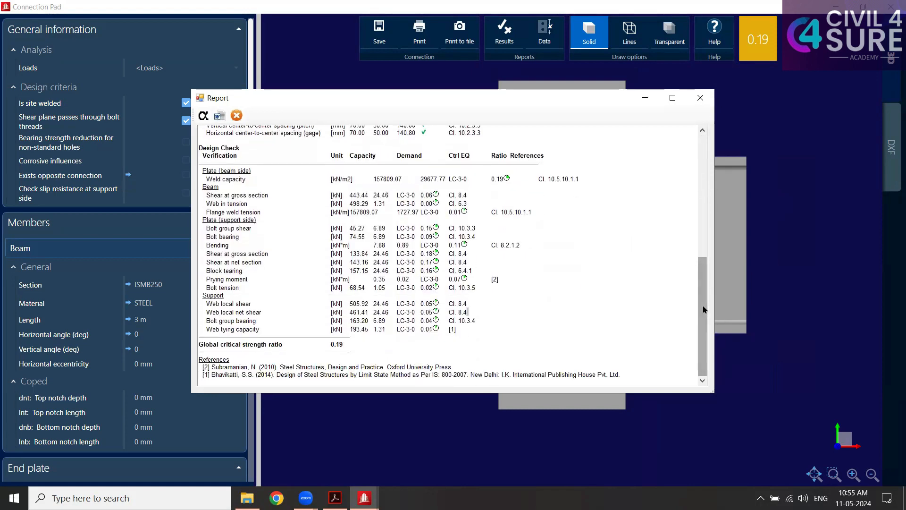
left_click_drag(703, 302, 706, 193)
left_click_drag(433, 299, 329, 299)
left_click(375, 300)
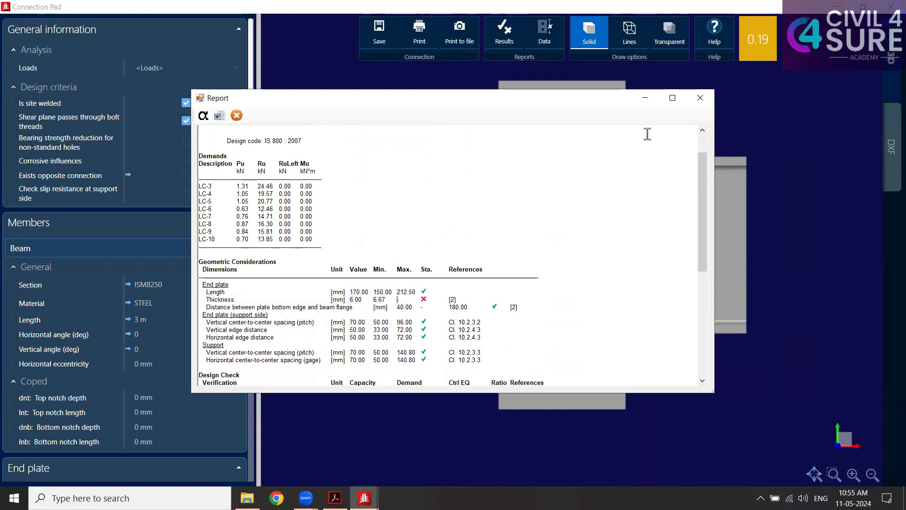
left_click(700, 97)
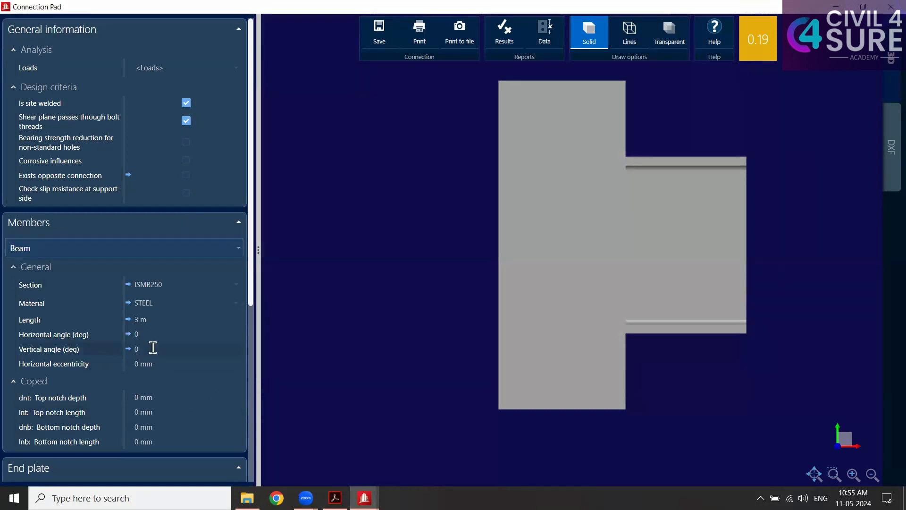
- Set the end plate thickness to 8 mm for the node 6 connection, inspect it in 3D, and close the connection editor
left_click_drag(251, 279, 260, 395)
left_click(172, 346)
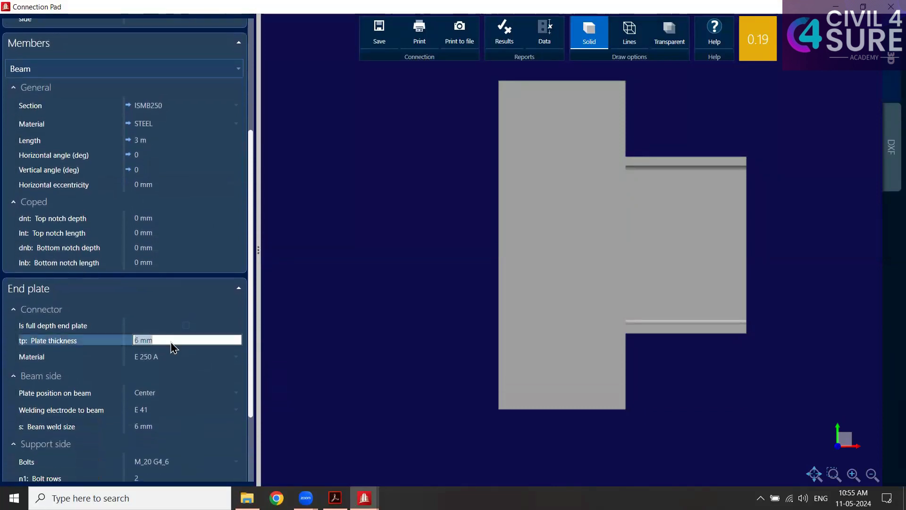
type("7")
type("8")
key("Tab")
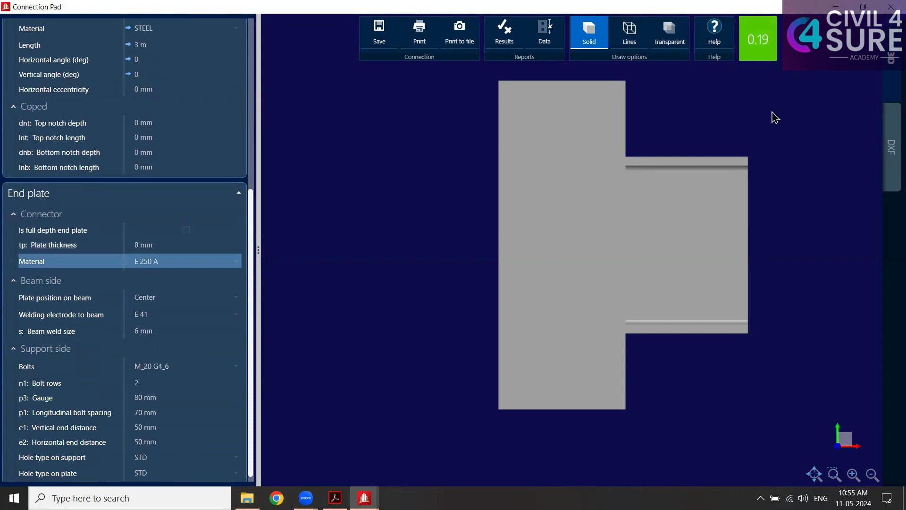
left_click_drag(740, 220, 709, 230)
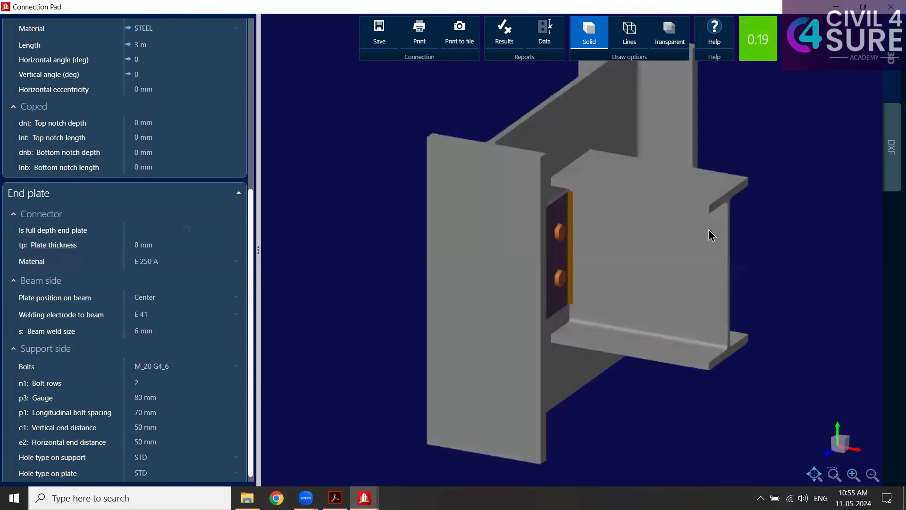
left_click(891, 6)
left_click(417, 277)
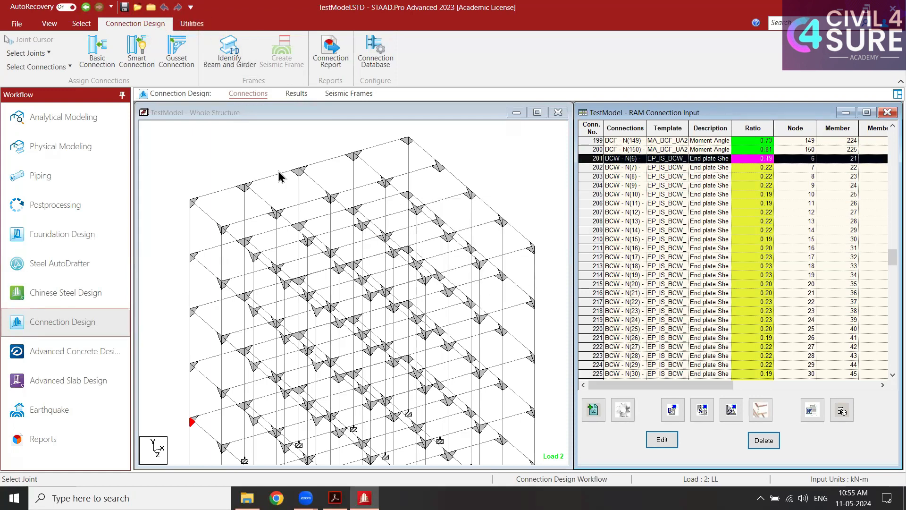
- Clear the table selection by returning to the structure view, and select all beam-column web joints again
left_click(48, 50)
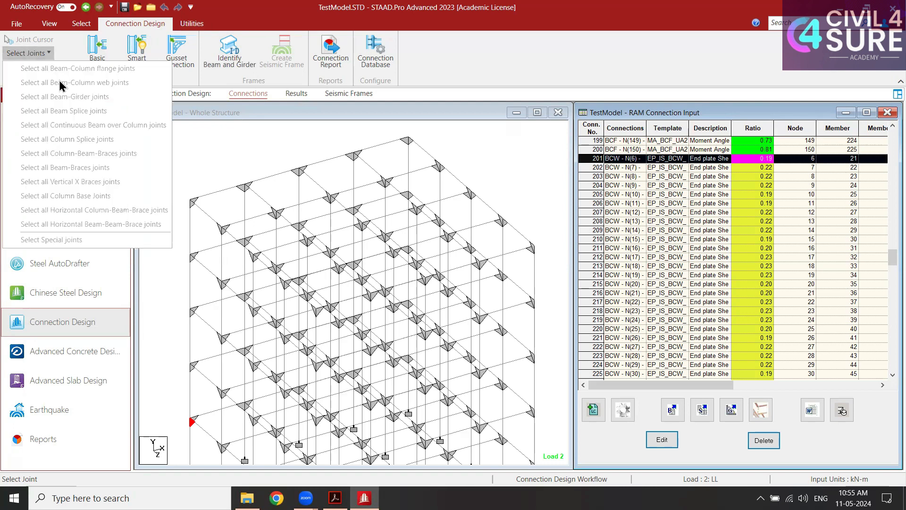
left_click(356, 151)
left_click(278, 128)
left_click(50, 53)
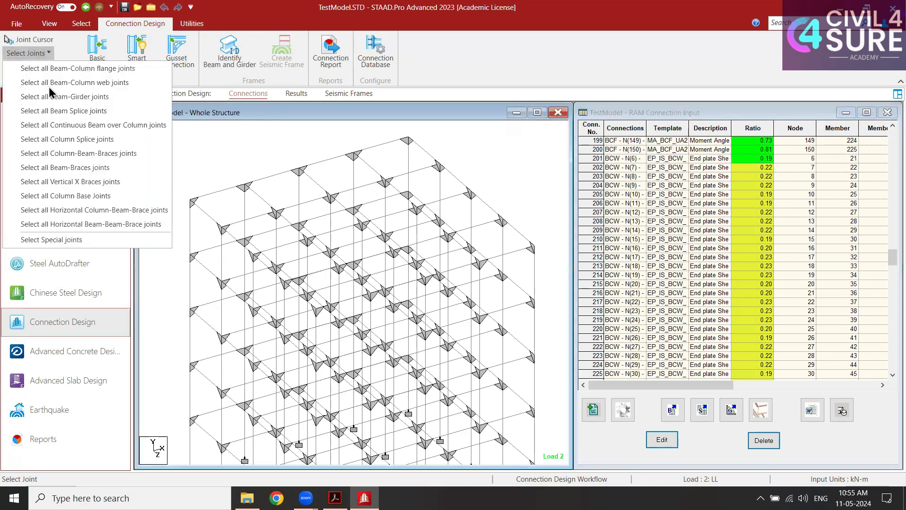
left_click(57, 84)
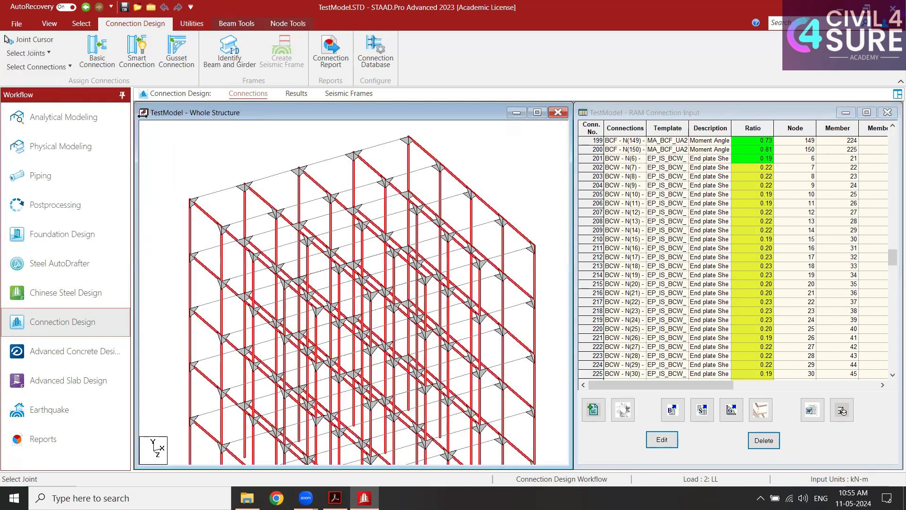
- Start a basic connection for the selected joints with design code IS 800-2007 and connection type End Plate BCW
left_click(97, 49)
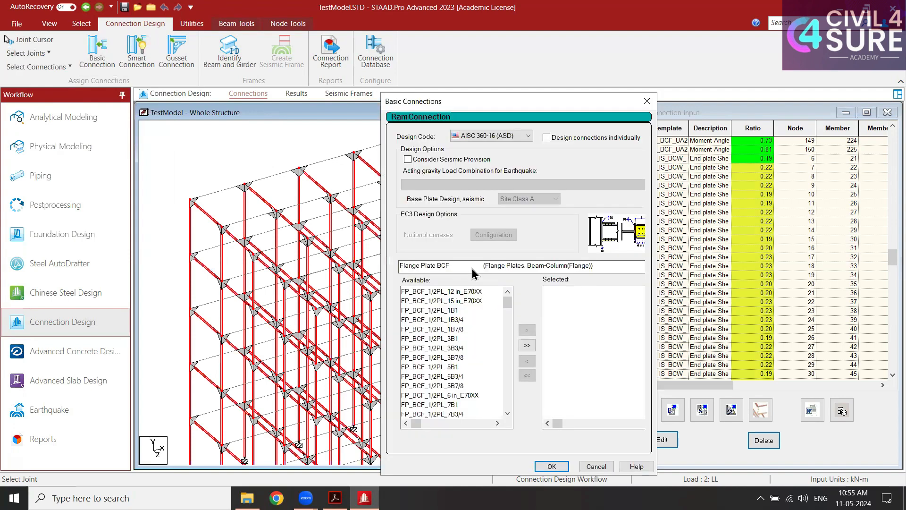
left_click(474, 267)
left_click(427, 293)
left_click(496, 136)
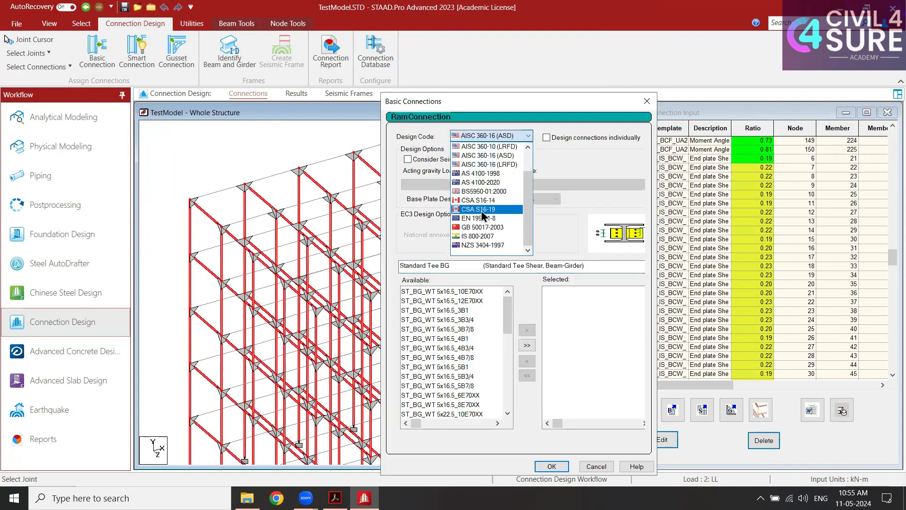
left_click(484, 238)
left_click(471, 267)
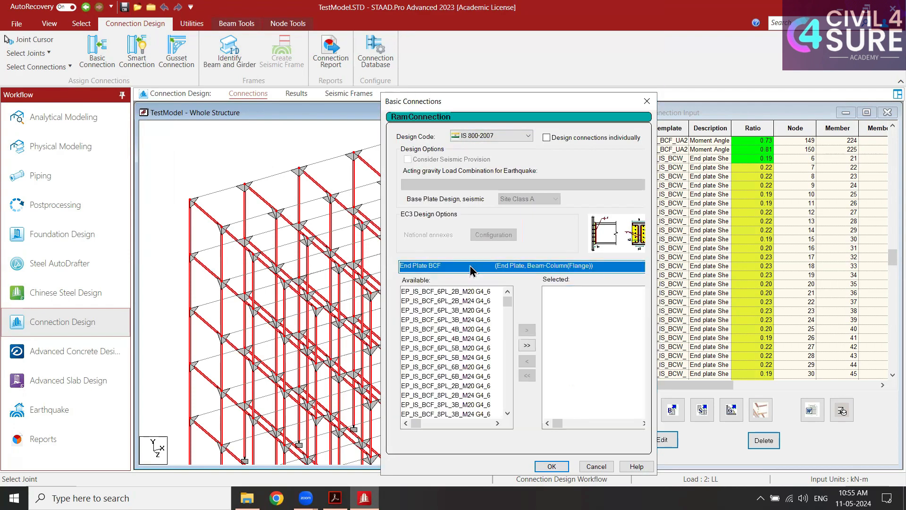
left_click(456, 269)
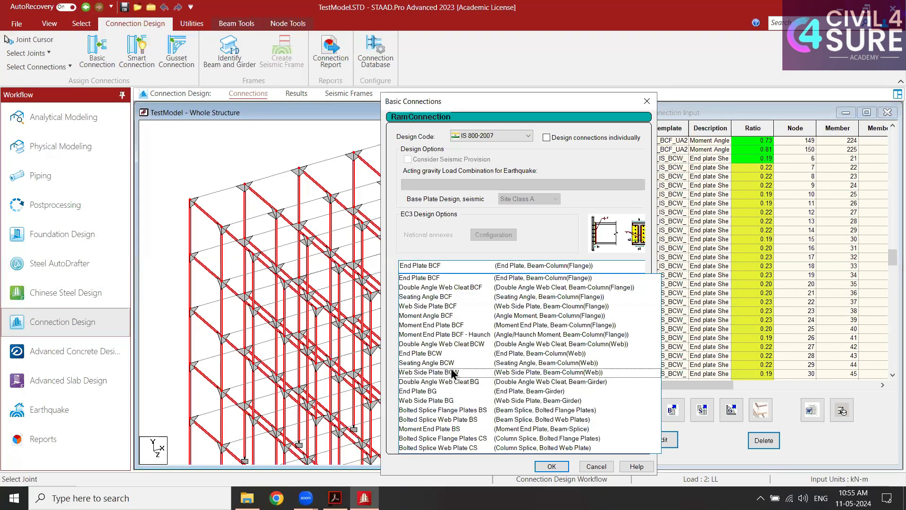
left_click(456, 354)
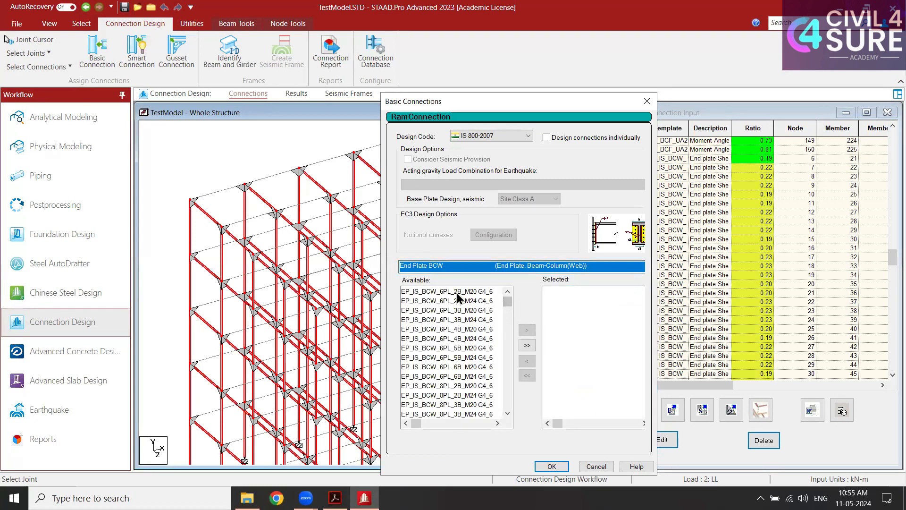
- Add the 8PL end plate templates from 2B_M20 through 6B_M24 and run the connection assignment
left_click(452, 386)
left_click(512, 309)
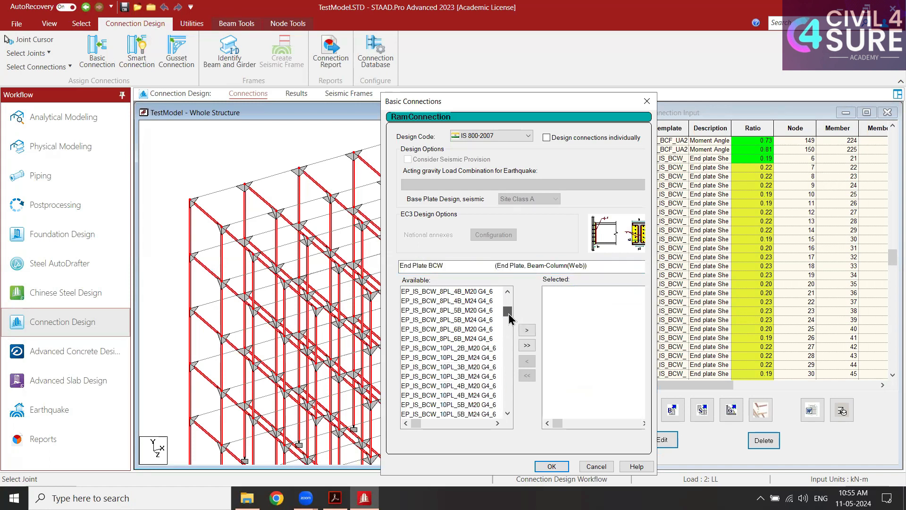
left_click(470, 339, "shift")
left_click(527, 330)
left_click(552, 467)
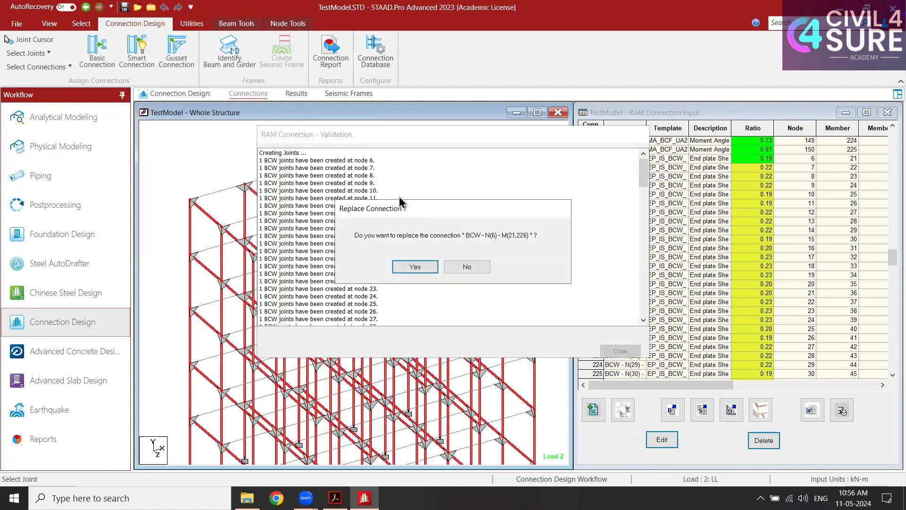
- Accept replacing the existing BCW connection at each prompted joint and close the validation log
left_click(430, 270)
left_click(431, 270)
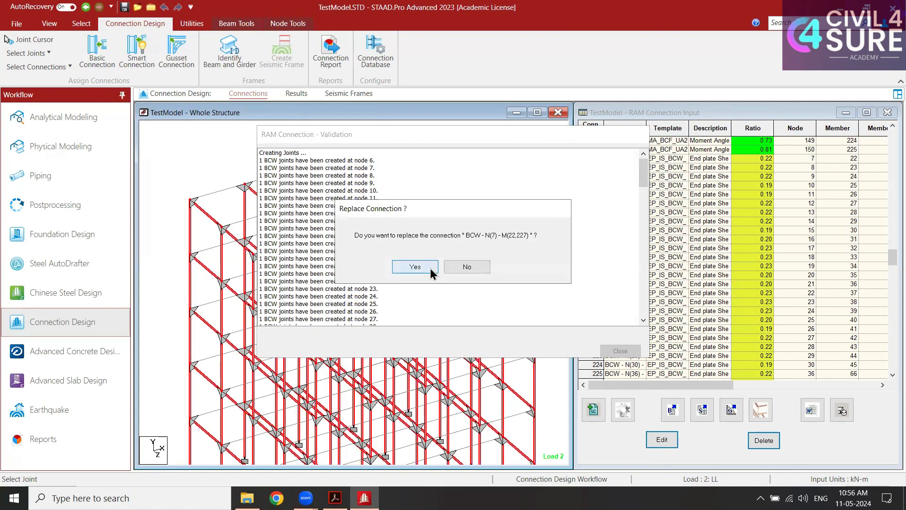
left_click(431, 270)
left_click(430, 270)
left_click(431, 270)
left_click(430, 270)
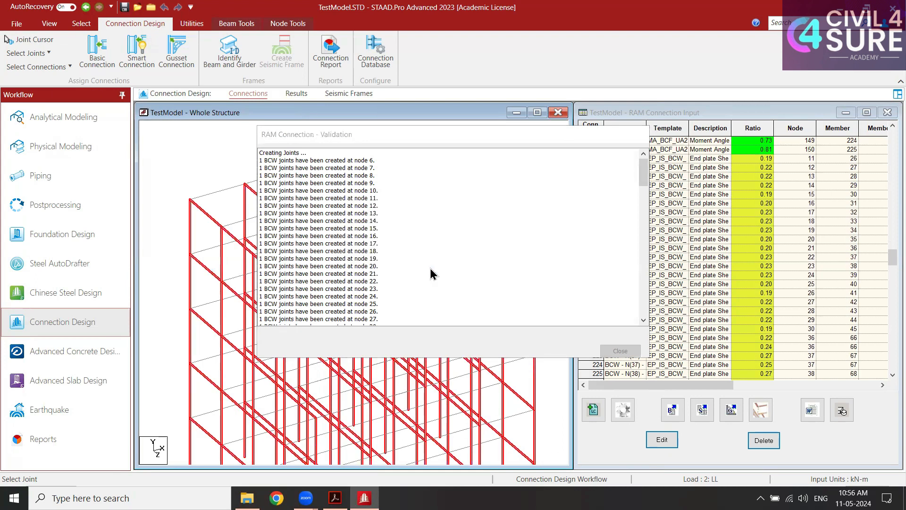
left_click(431, 270)
left_click(431, 270)
left_click(430, 270)
left_click(431, 270)
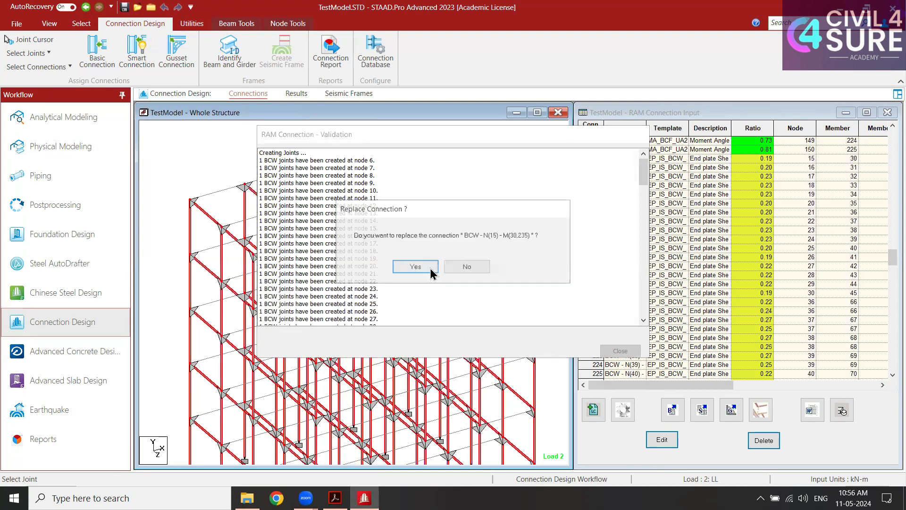
left_click(430, 269)
left_click(431, 268)
left_click(430, 269)
left_click(431, 269)
left_click(431, 270)
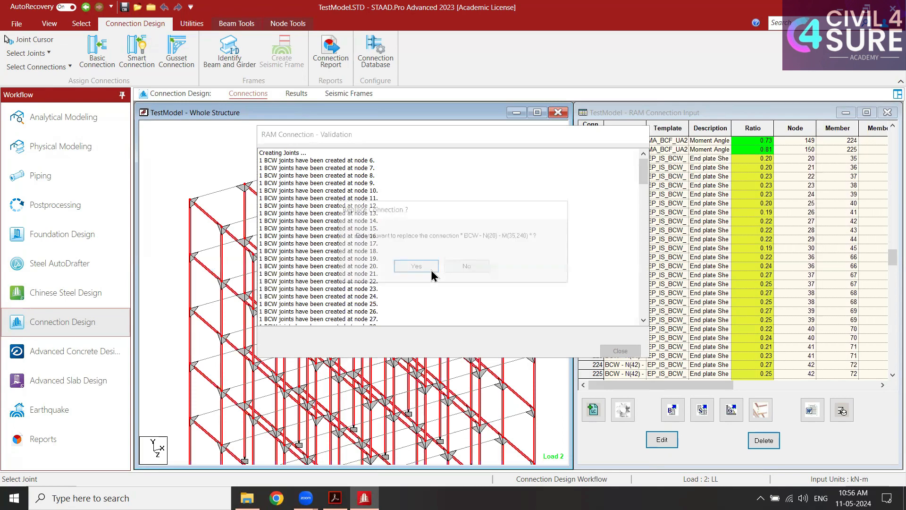
left_click(431, 270)
left_click(432, 270)
left_click(431, 270)
left_click(431, 270)
left_click(432, 270)
left_click(432, 270)
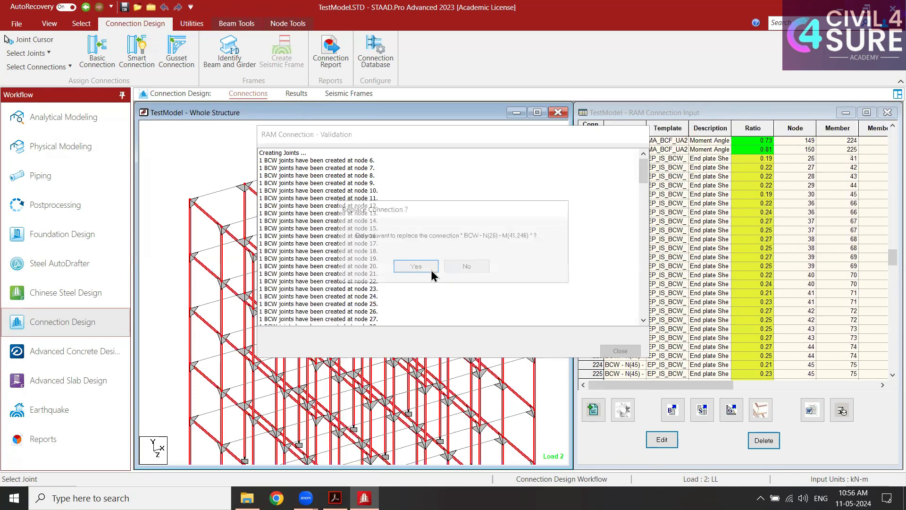
left_click(432, 270)
left_click(432, 270)
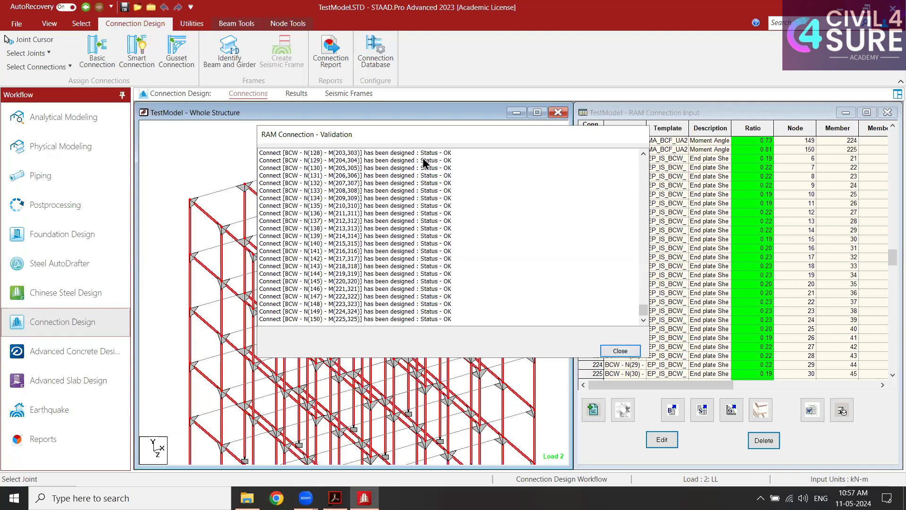
left_click(620, 350)
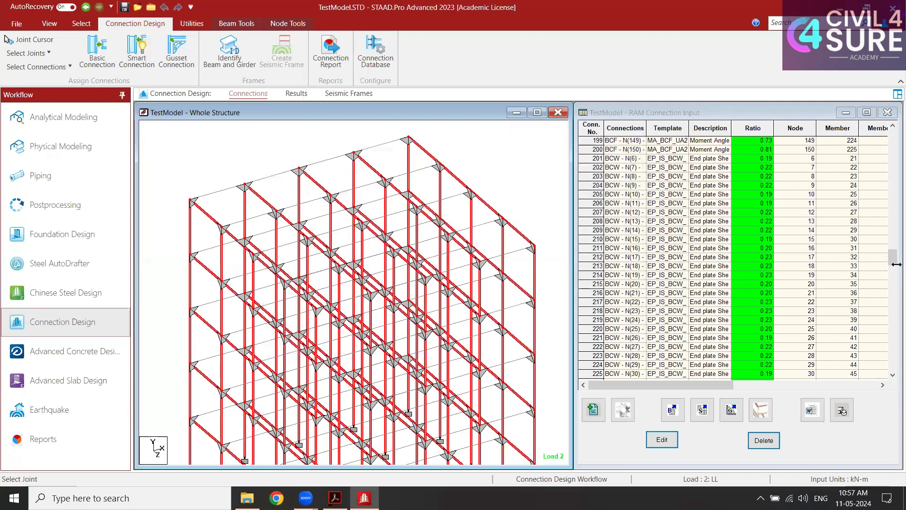
- Review the design ratios of the remaining BCW connections, clear the member selection, and open the node 137 connection in the Connection Pad
left_click_drag(890, 259, 888, 365)
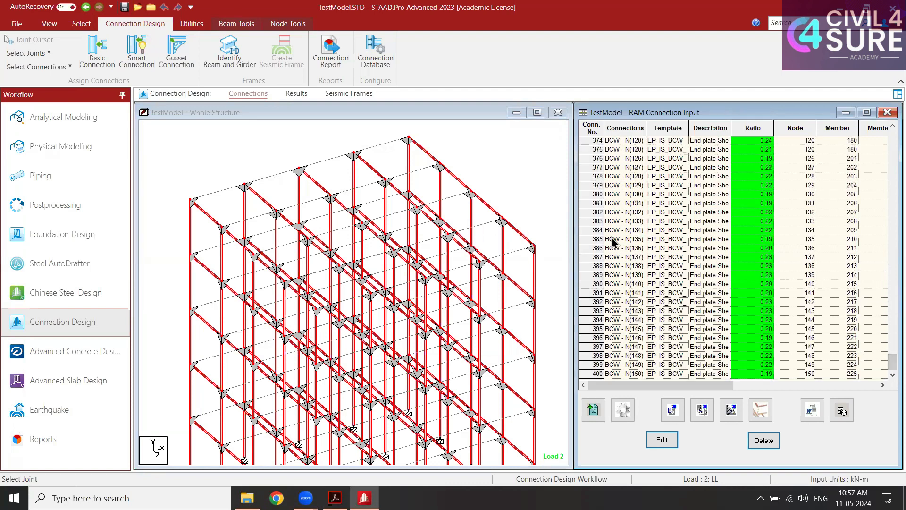
left_click(516, 176)
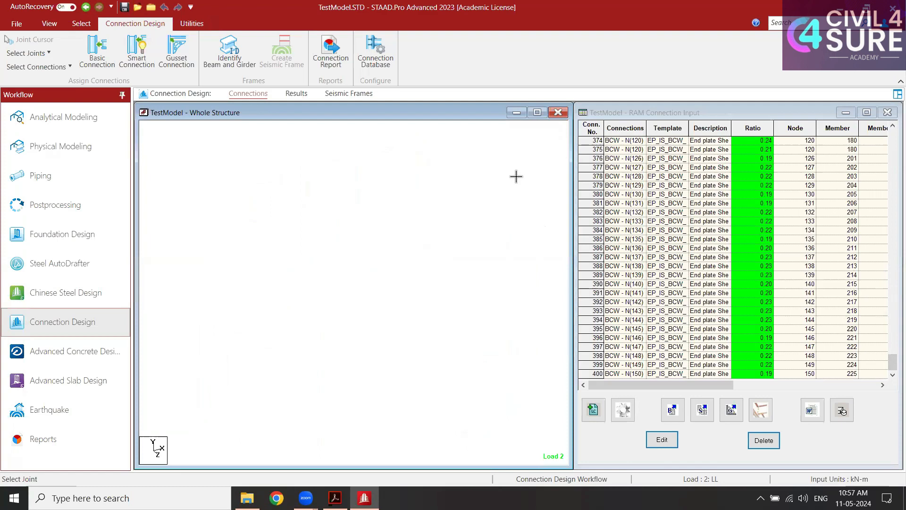
left_click(598, 258)
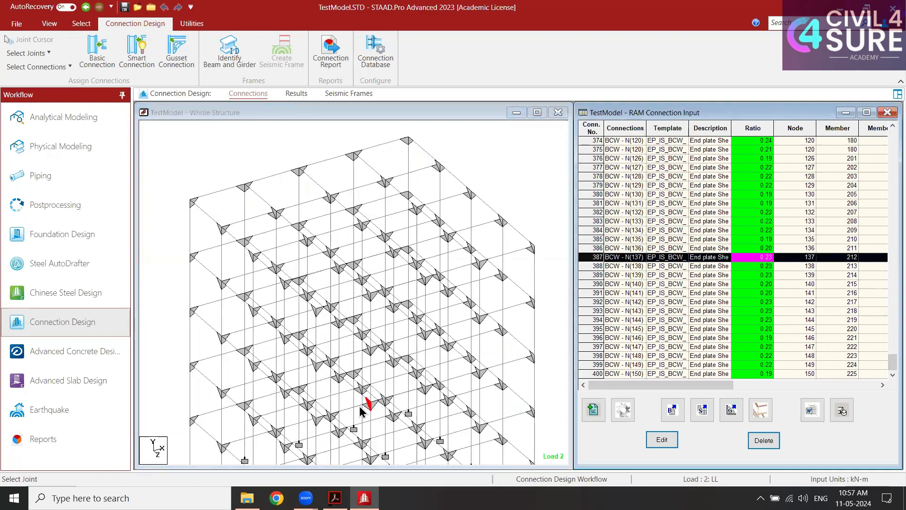
double_click(614, 257)
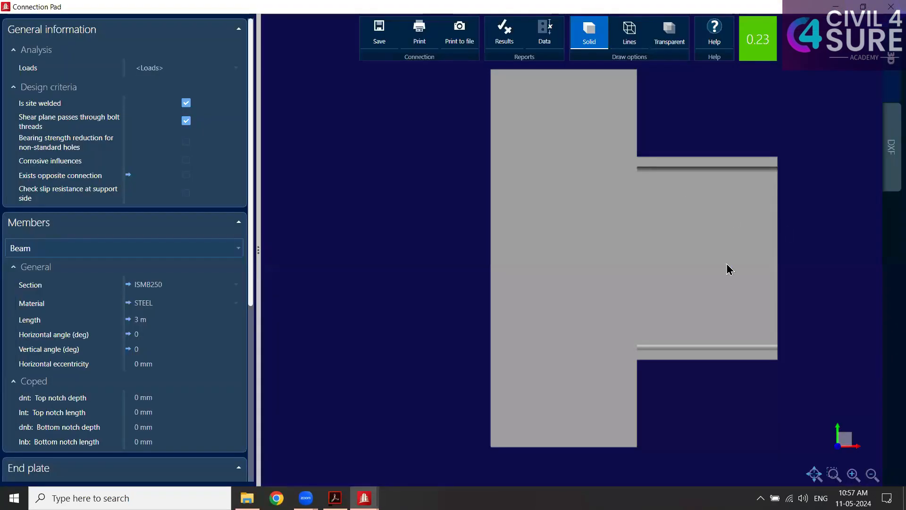
- Examine the end plate connection in 3D, read through its design check results report, and close the report
middle_click_drag(727, 264, 702, 263)
scroll(726, 279, "down", 4)
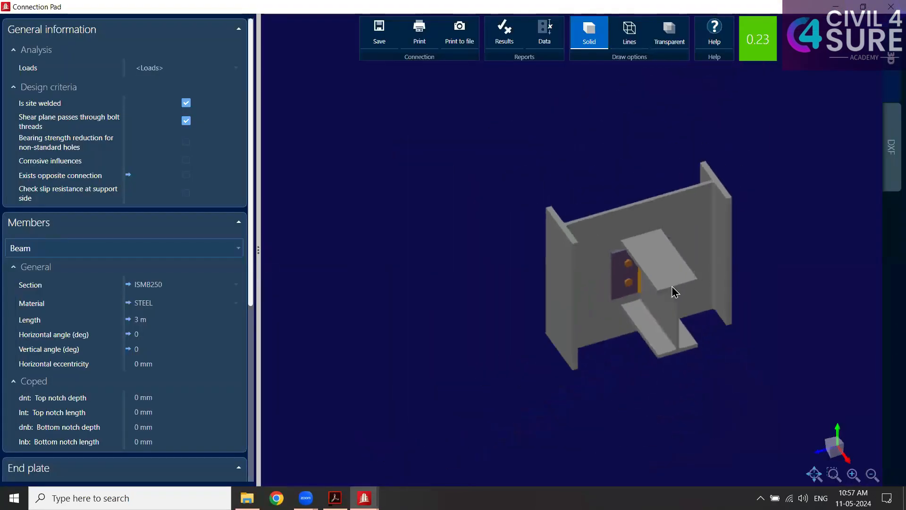
middle_click_drag(692, 303, 650, 284)
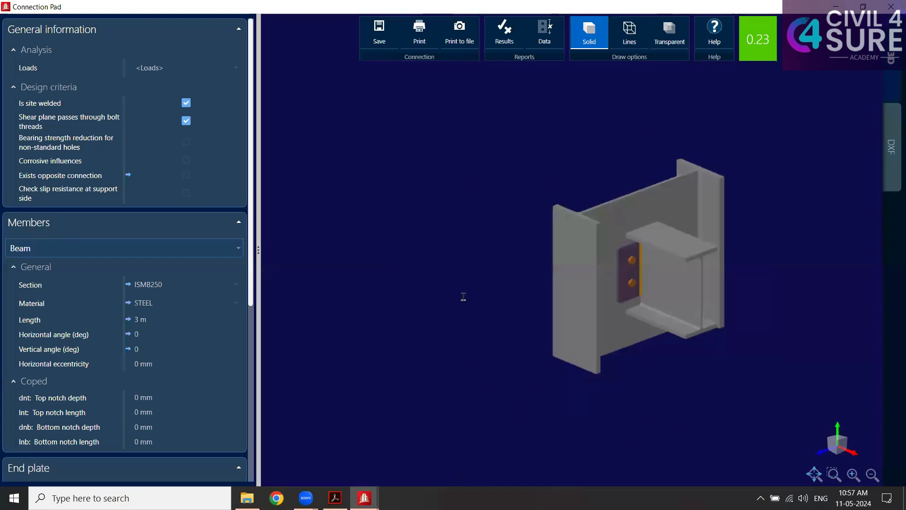
scroll(553, 173, "down", 3)
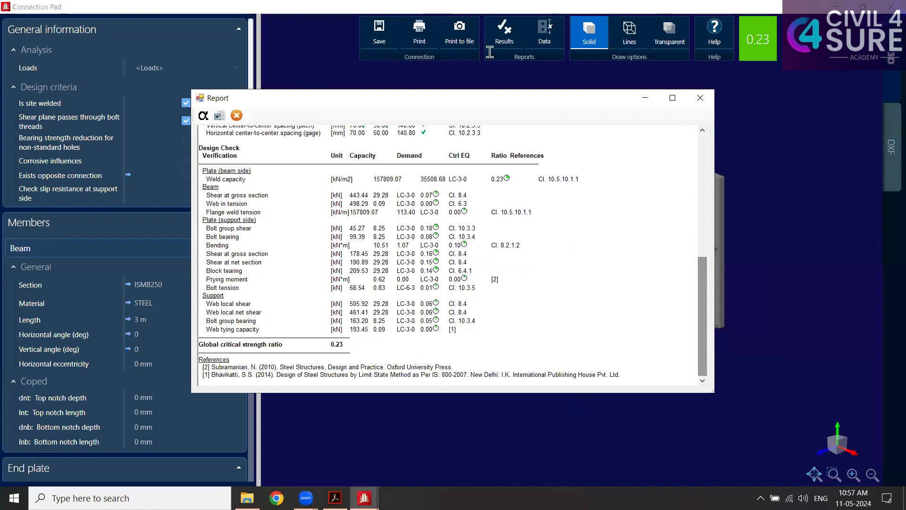
left_click(708, 99)
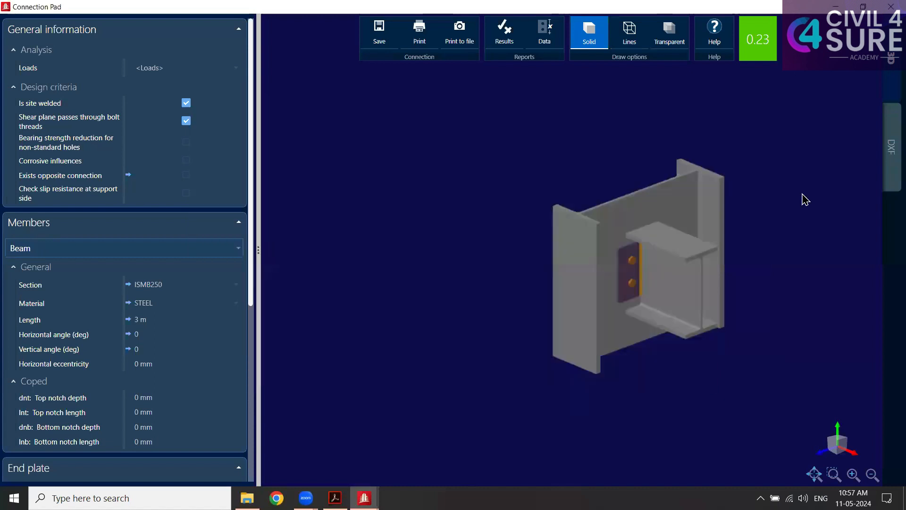
- Show the connection's DXF drawing and export it at 1:1 scale to the Desktop as DXF01
left_click(891, 149)
scroll(643, 235, "down", 4)
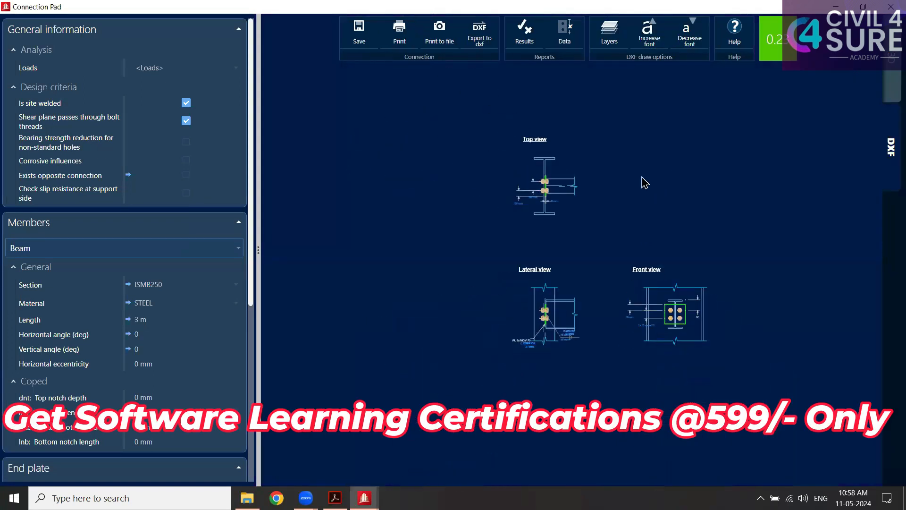
middle_click_drag(648, 187, 629, 191)
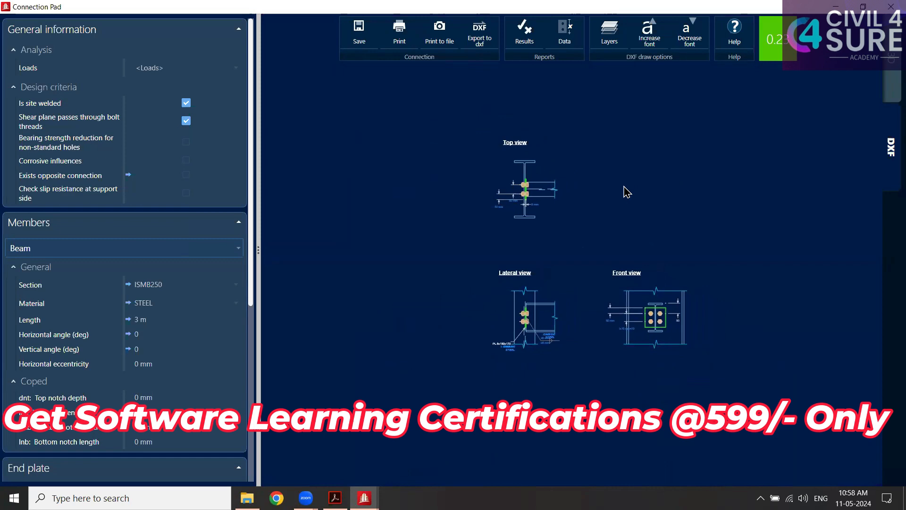
left_click(479, 40)
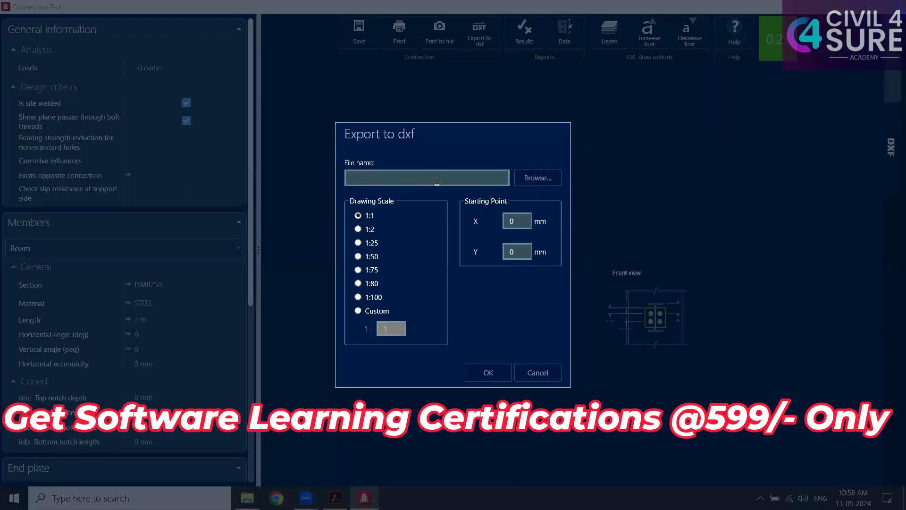
left_click(538, 178)
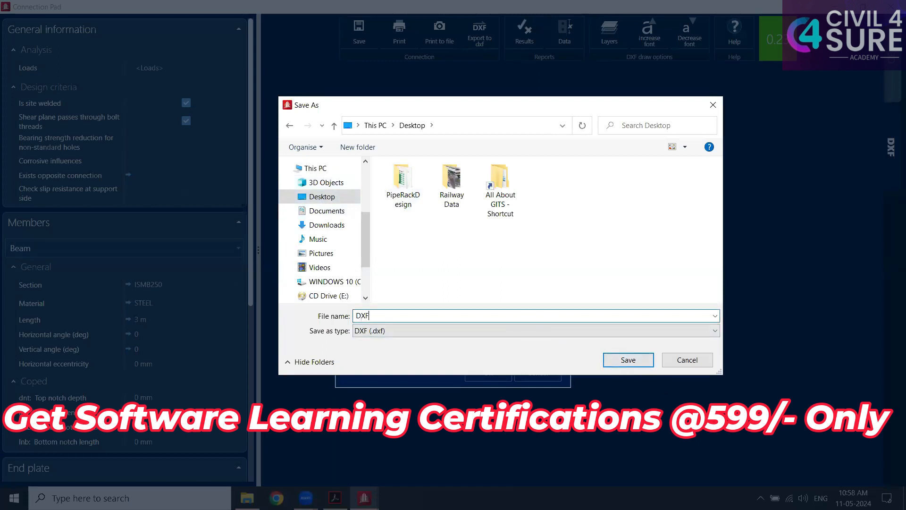
key("Return")
key("Return")
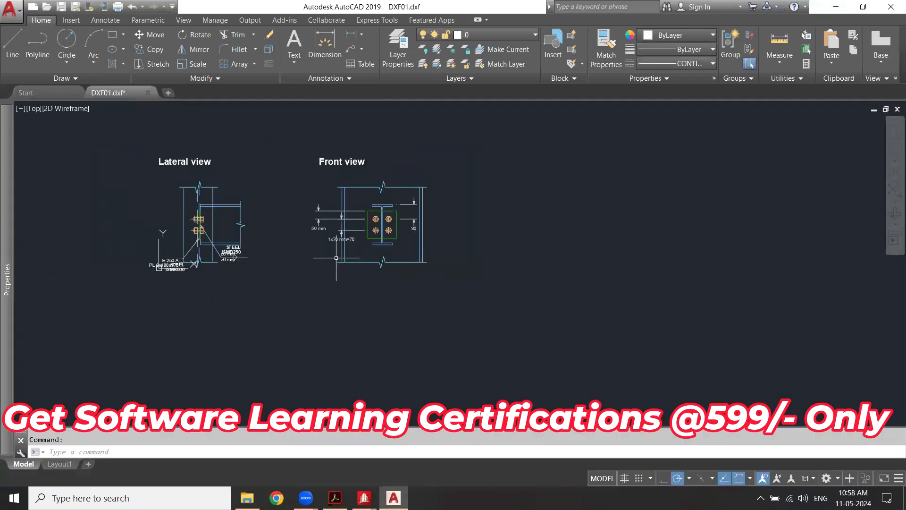
- Review the top, lateral and front views of DXF01.dxf in AutoCAD, and close the program
scroll(336, 258, "down", 3)
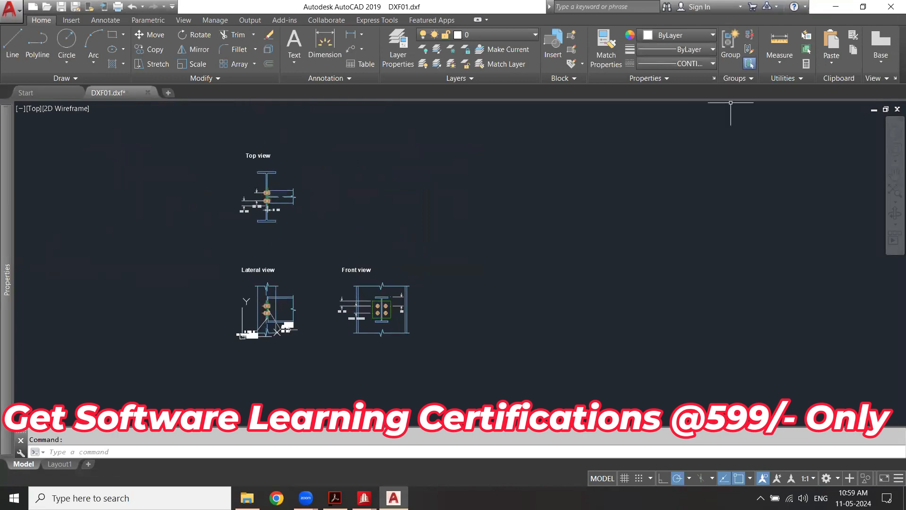
left_click(891, 7)
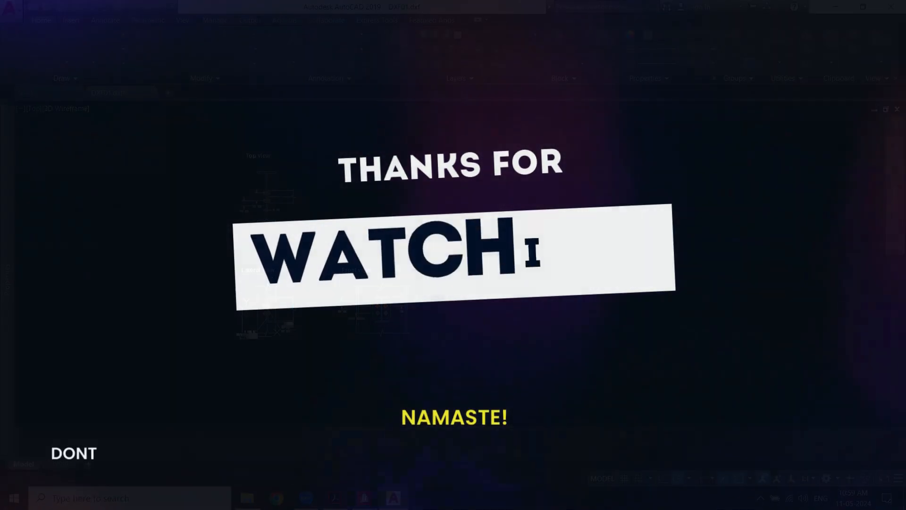